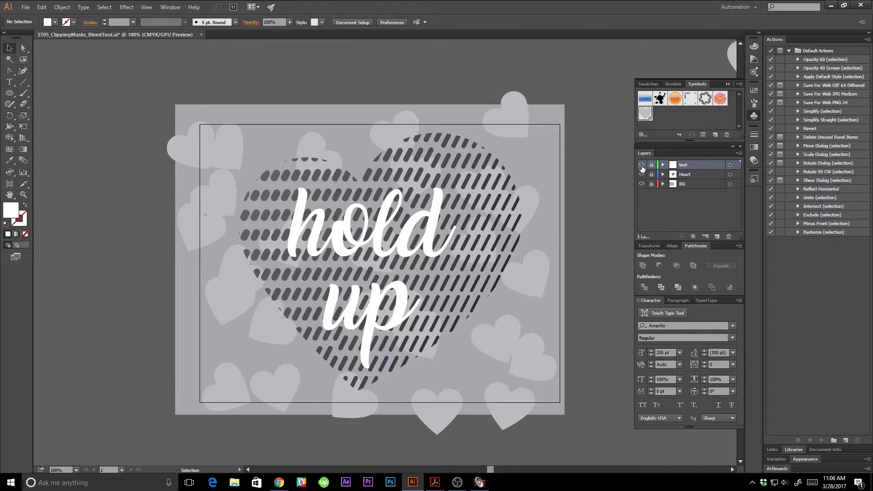
- Hide the text, Heart and BG layers and add a new top layer named BG
left_click_drag(642, 167, 642, 187)
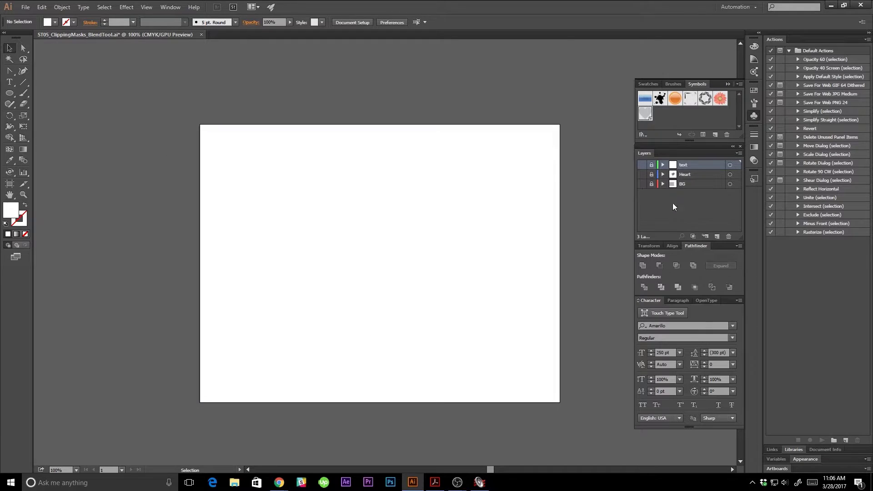
left_click(716, 236)
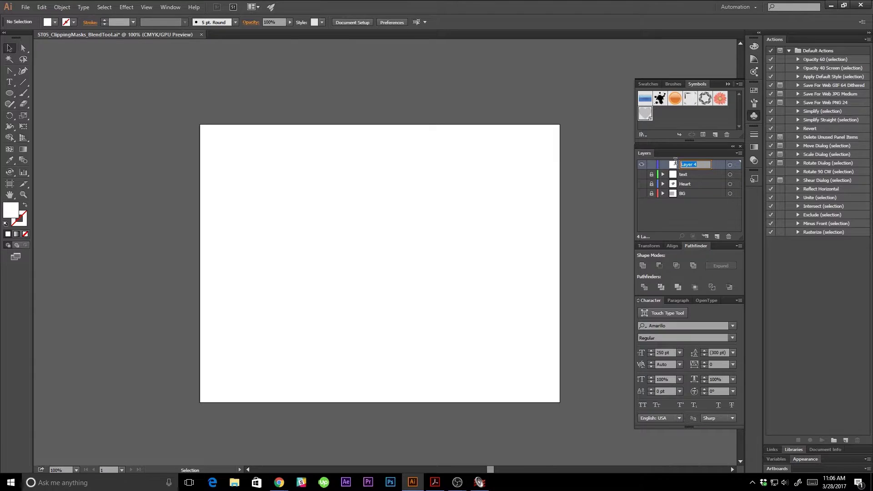
type("BG")
key("Return")
- Draw a rectangle about 11.17 × 8.79 in covering the artboard and fill it with light gray
key("m")
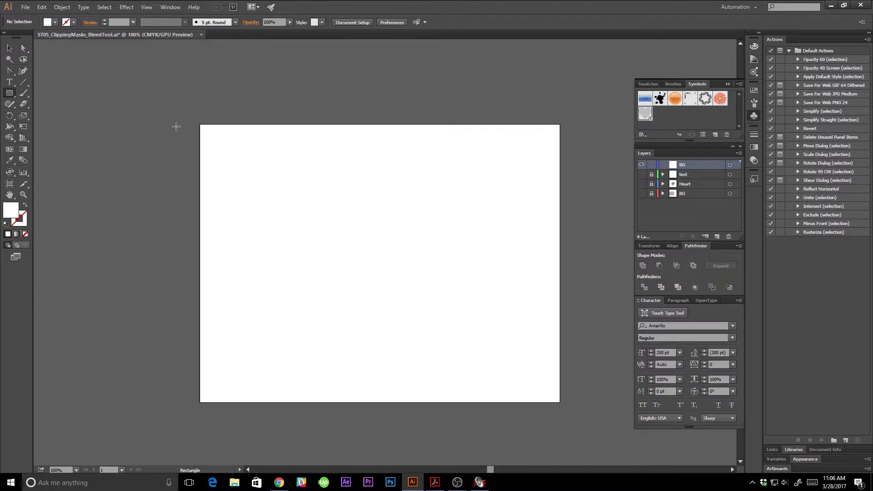
mouse_move(198, 118)
left_mouse_down()
mouse_move(261, 199)
mouse_move(596, 406)
mouse_move(562, 405)
left_mouse_up()
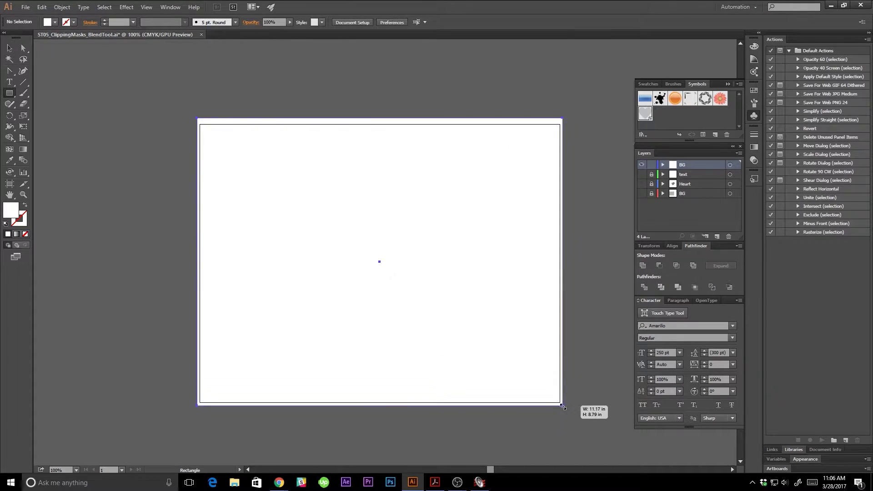
left_click(56, 22)
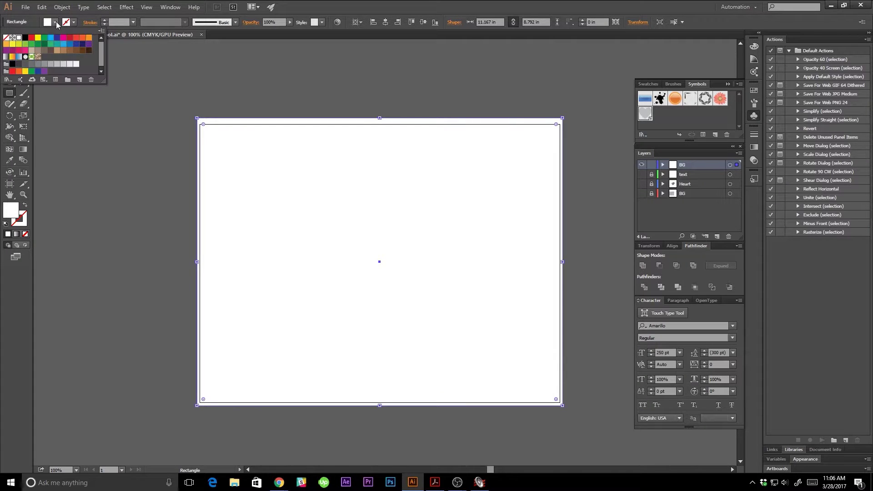
left_click(51, 64)
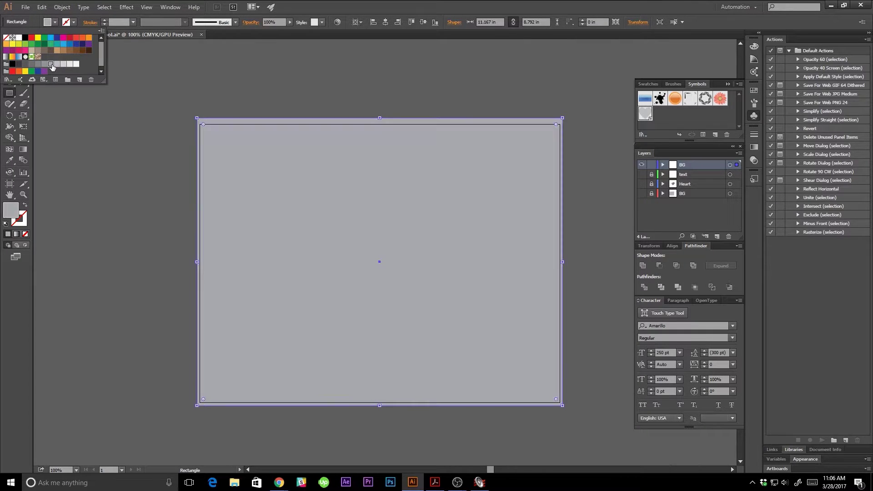
left_click(57, 64)
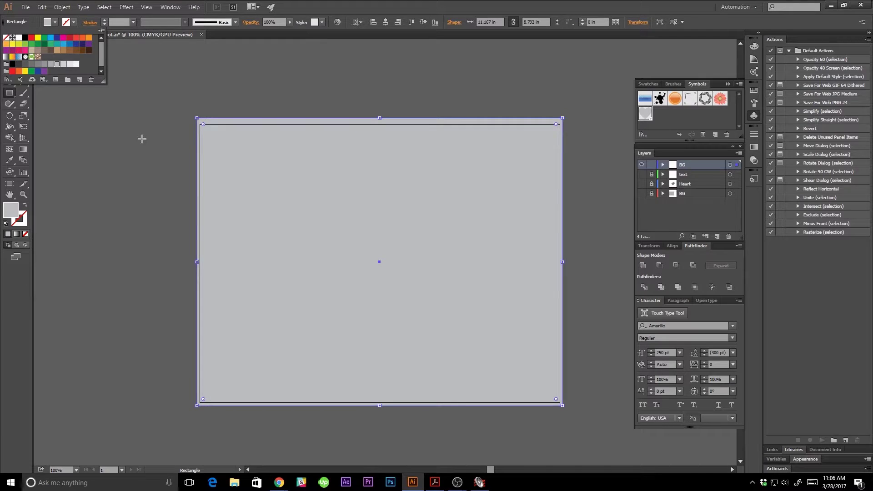
key("v")
left_click(144, 126)
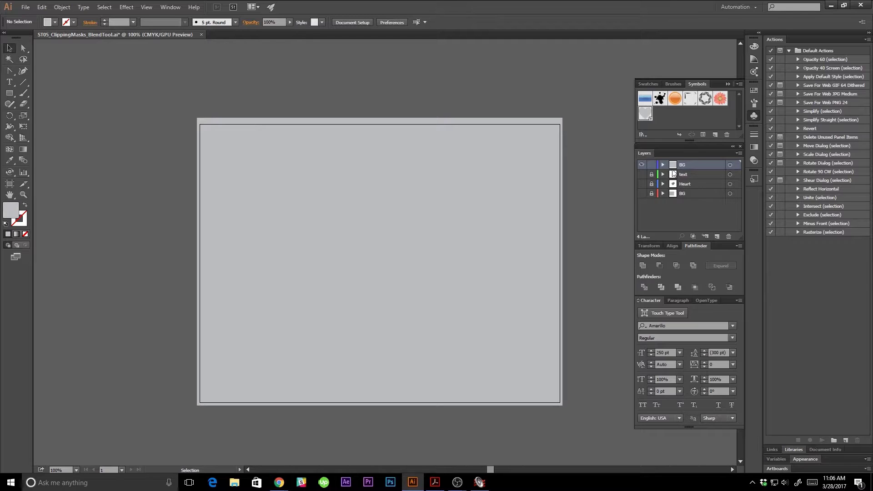
- Add a sublayer named Hearts inside the new BG layer and lock the background rectangle
left_click(705, 236)
double_click(697, 175)
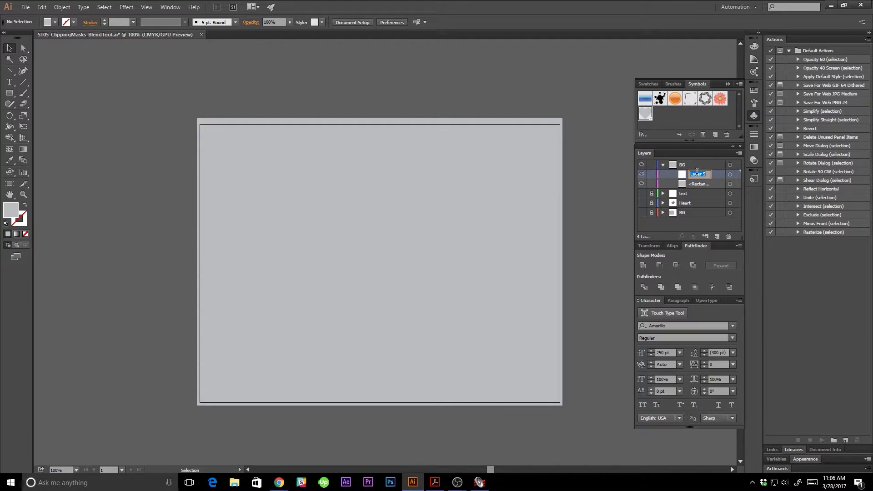
type("Hearts")
key("Return")
left_click(651, 184)
- Draw two side-by-side circles about 0.78 in wide in the upper part of the artboard and fill them white
key("l")
left_click_drag(303, 167, 346, 192)
key("v")
left_click(324, 188, "shift")
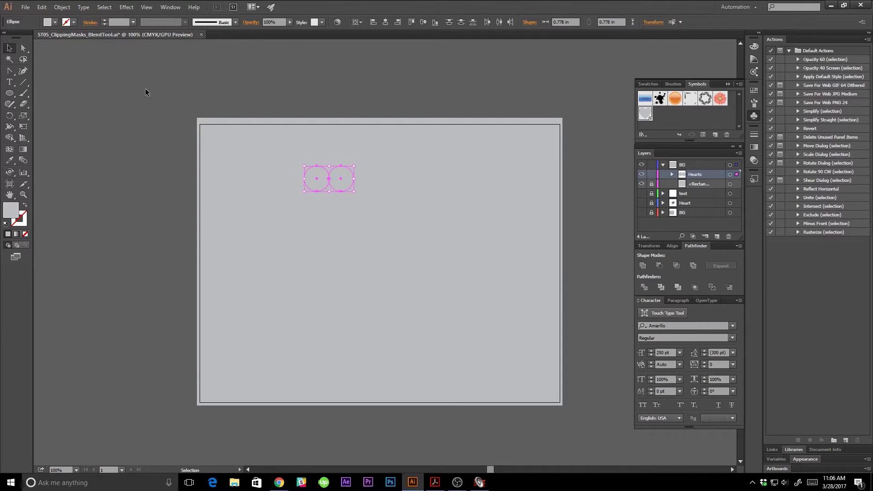
left_click(54, 22)
left_click(18, 38)
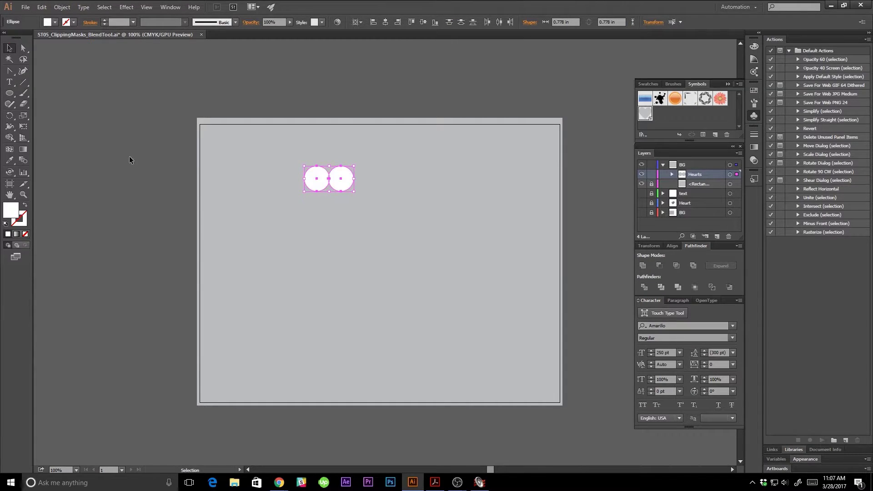
left_click(146, 185)
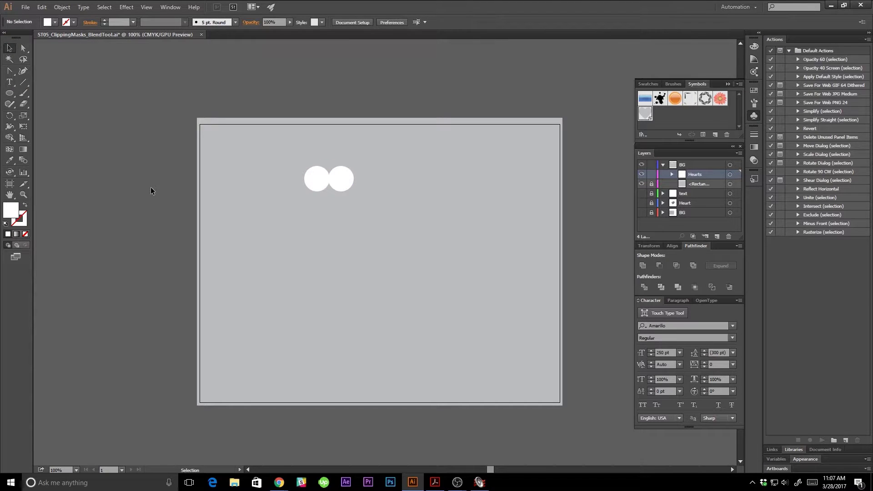
- Draw a closed downward-pointing triangle with the Pen tool, spanning the outer edges of the two circles
key("p")
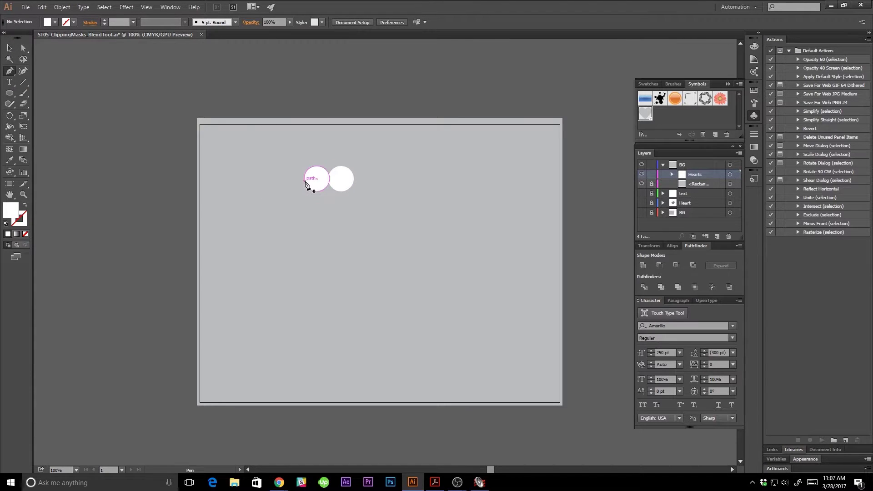
left_click(304, 179)
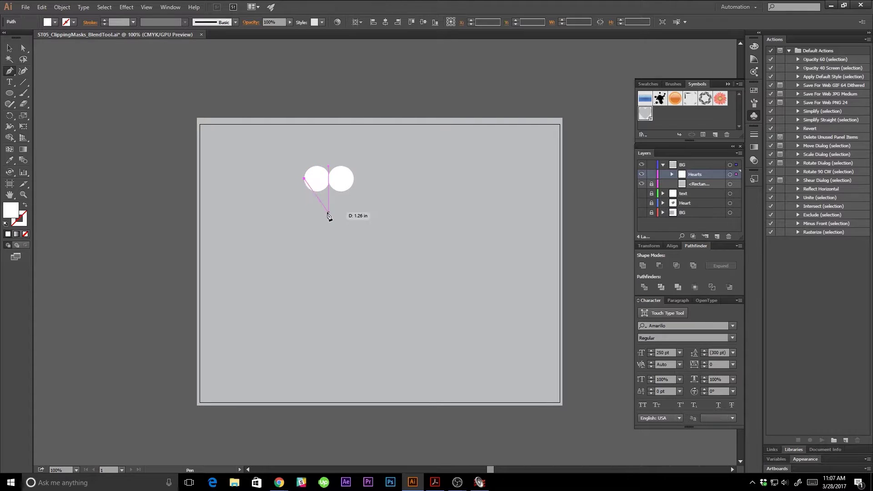
left_click(331, 206)
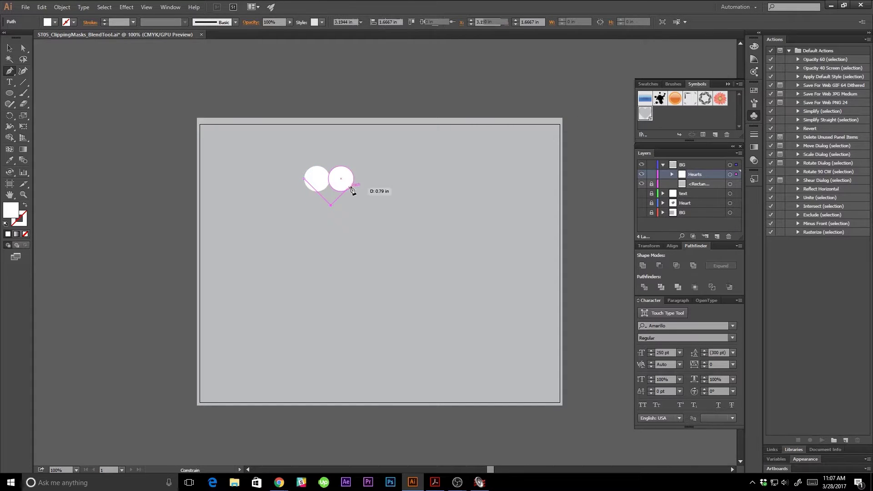
left_click(354, 180)
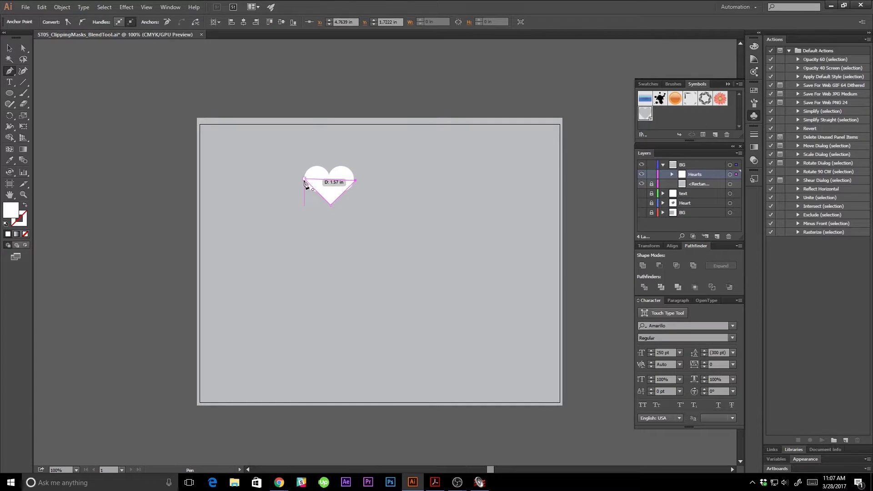
left_click(304, 180)
- Align the triangle's right anchor with the outer edge of the right circle and move its lower tip down, centered between the circles
key("ctrl+equal")
key("ctrl+equal")
key("ctrl+equal")
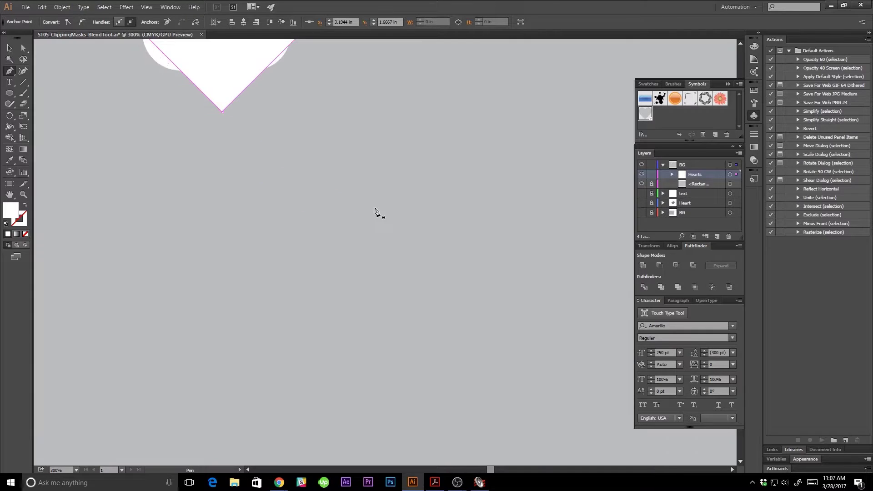
left_click_drag(273, 175, 382, 374)
key("a")
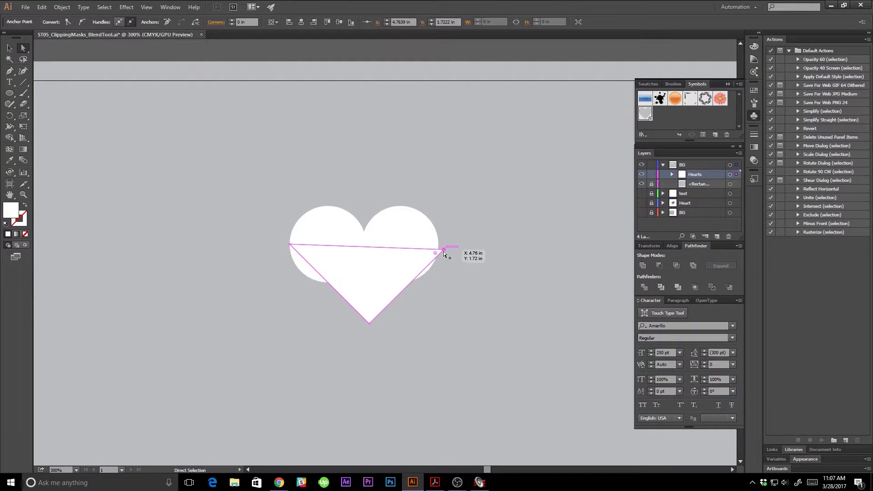
left_click_drag(445, 250, 438, 244)
left_click(370, 325)
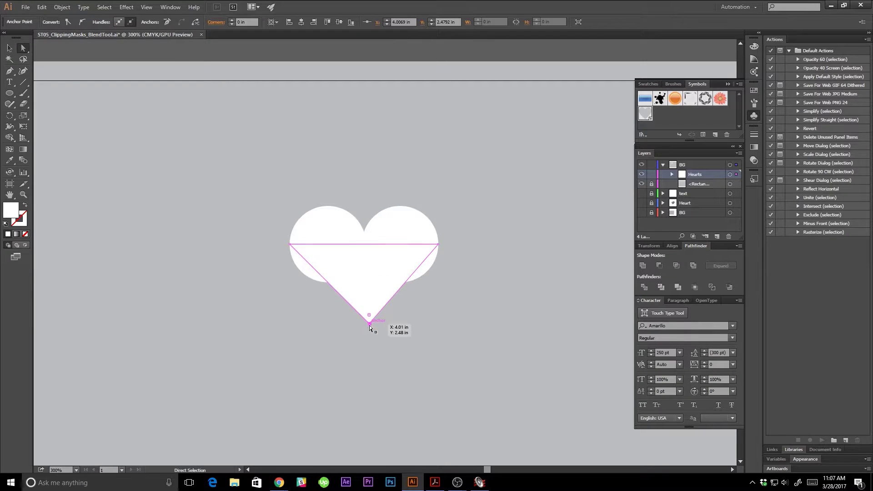
left_click_drag(369, 325, 364, 344)
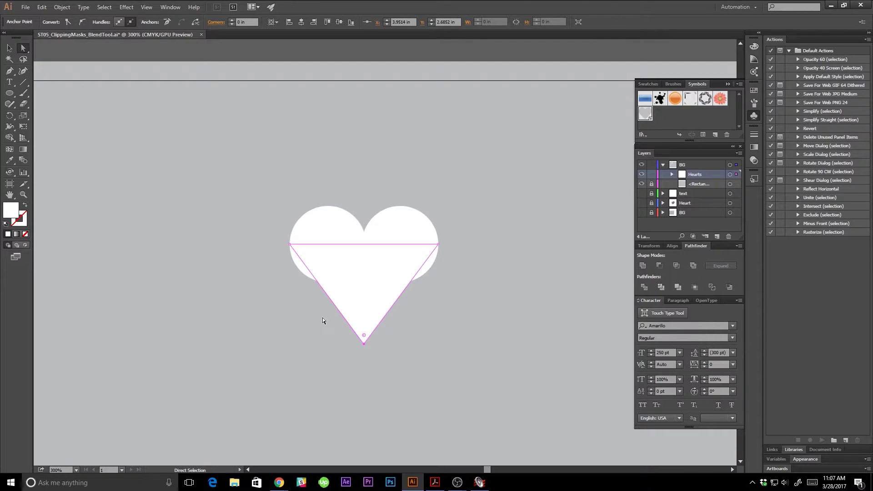
- Curve the triangle's slanted sides outward with the Anchor Point tool and adjust the upper handles to keep its top edge inside the circles
key("shift+c")
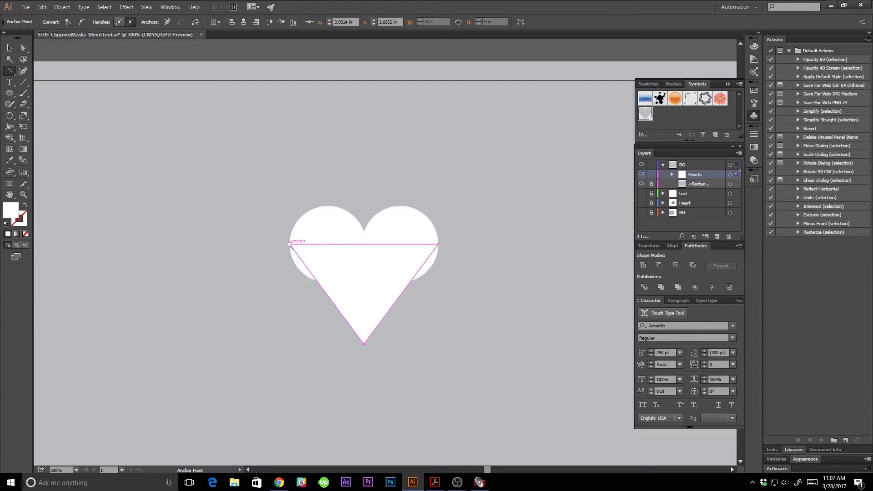
left_click_drag(290, 246, 287, 290)
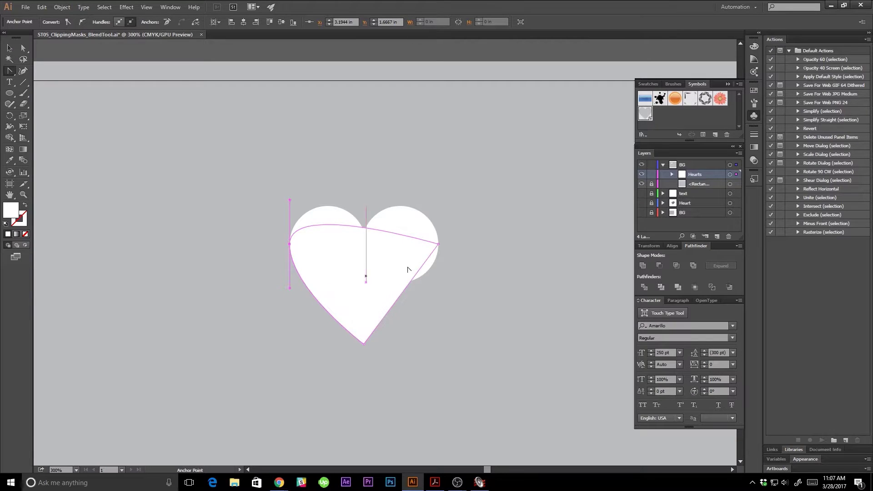
left_click_drag(438, 244, 439, 202)
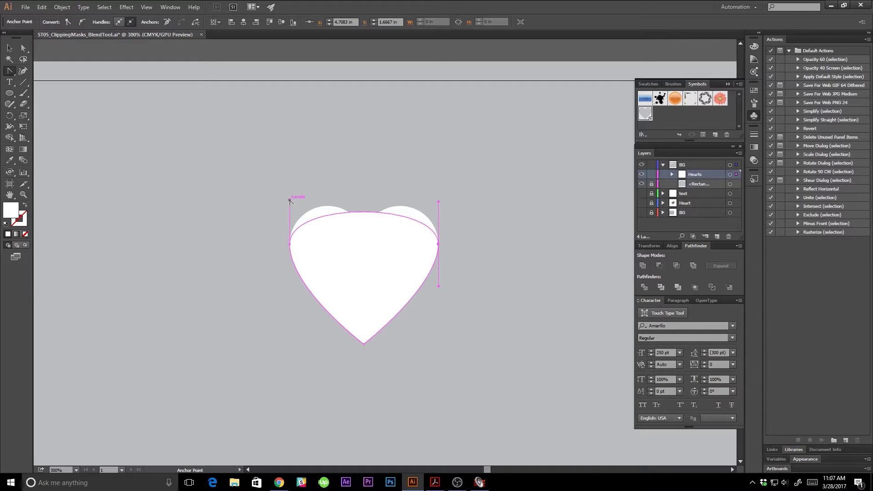
left_click_drag(290, 200, 439, 209)
key("v")
left_click(485, 242)
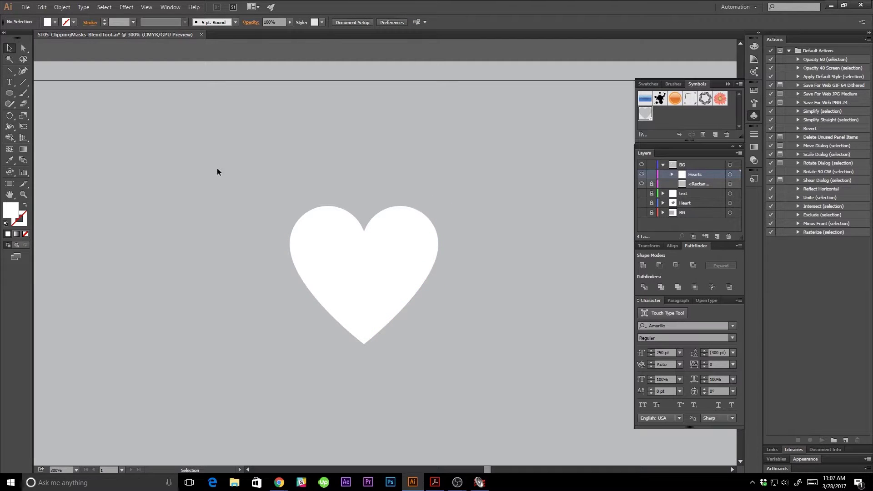
- Unite the two circles and the curved triangle into a single heart shape with Pathfinder
left_click_drag(253, 188, 444, 313)
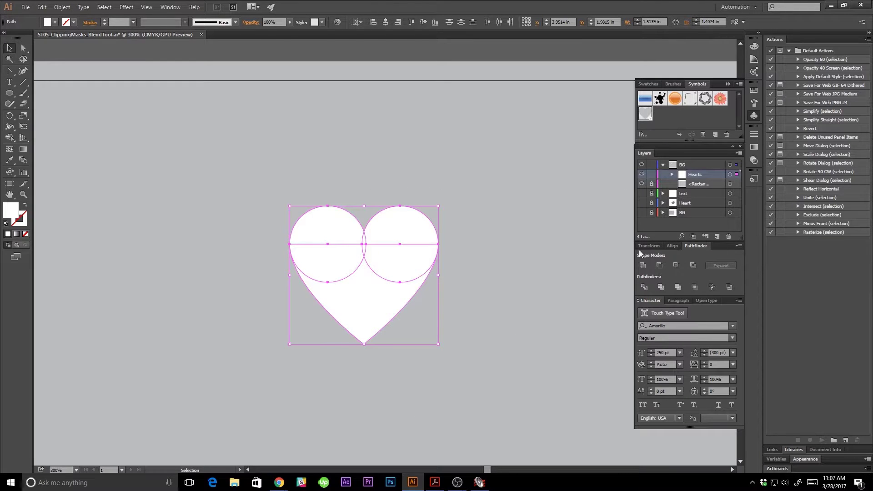
left_click(170, 6)
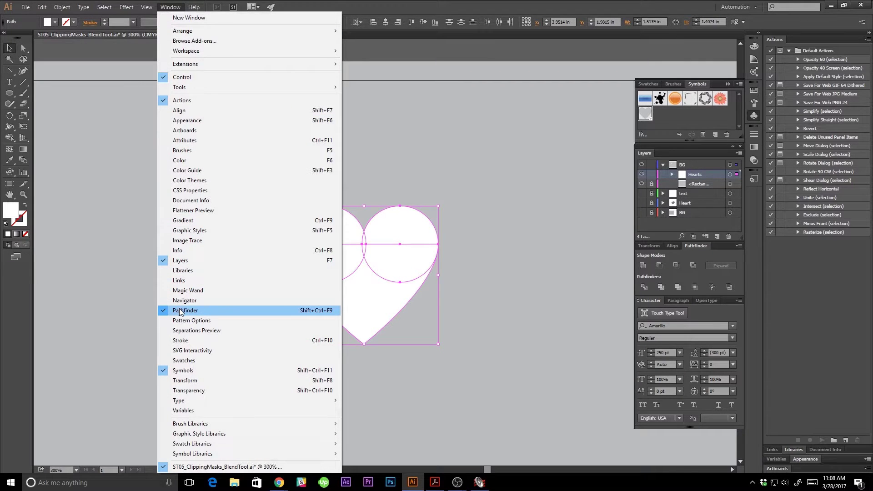
left_click(170, 6)
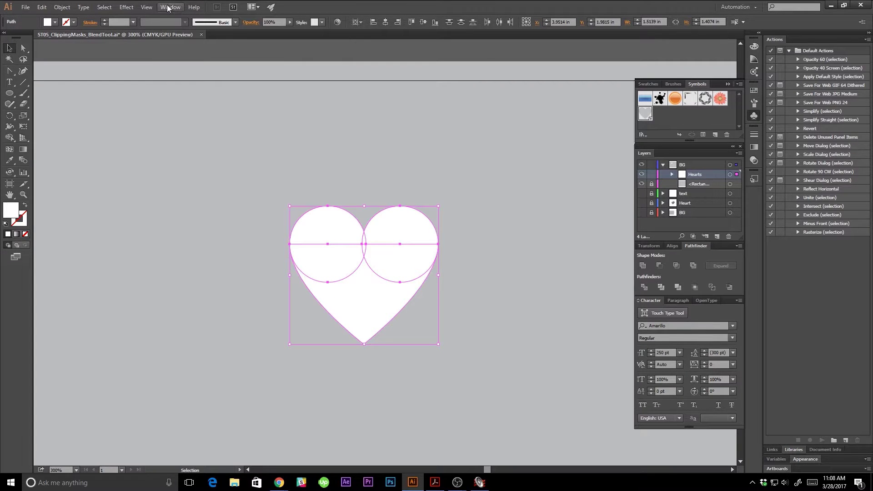
left_click(642, 267)
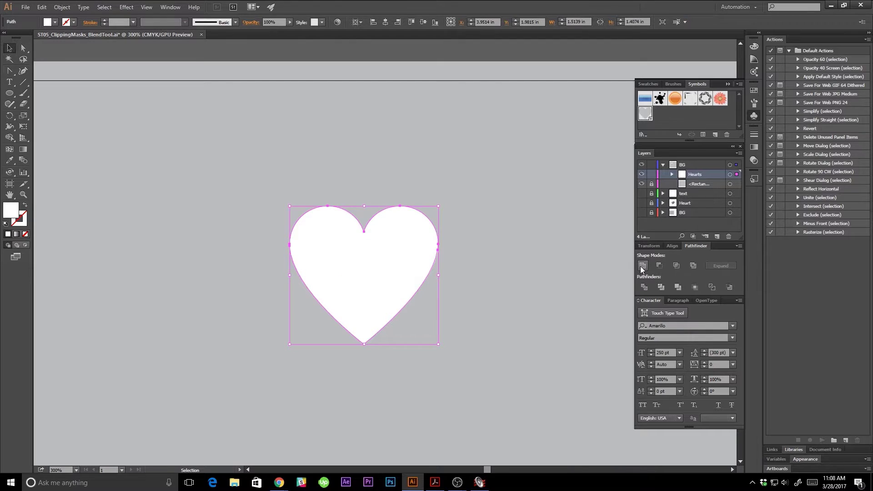
left_click(484, 253)
- Move the heart to the upper-right area of the artboard
key("ctrl+0")
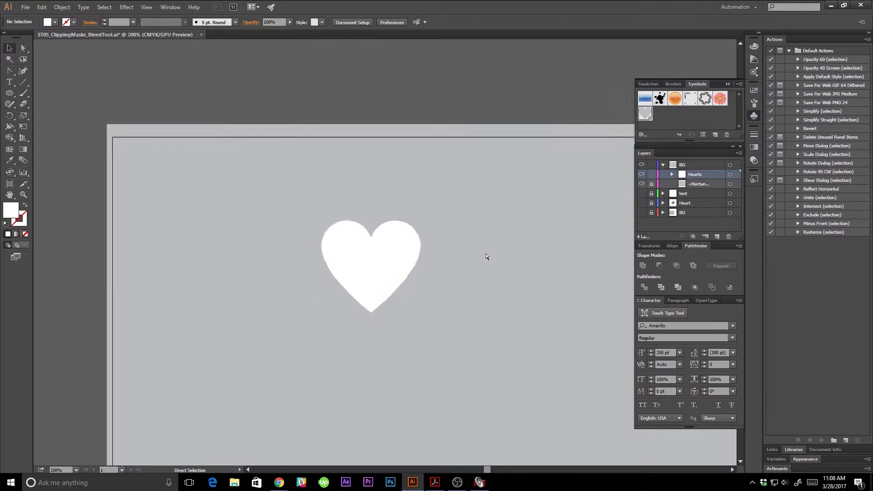
left_click_drag(485, 252, 421, 252)
key("space")
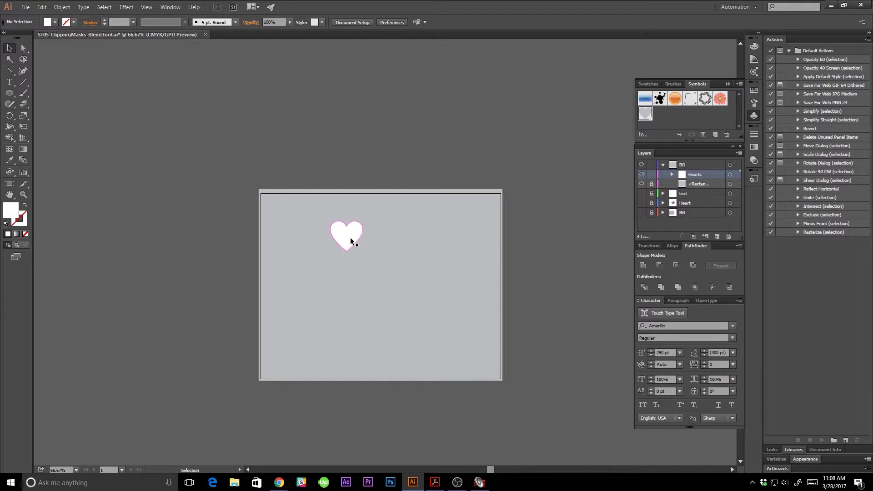
left_click_drag(350, 240, 468, 244)
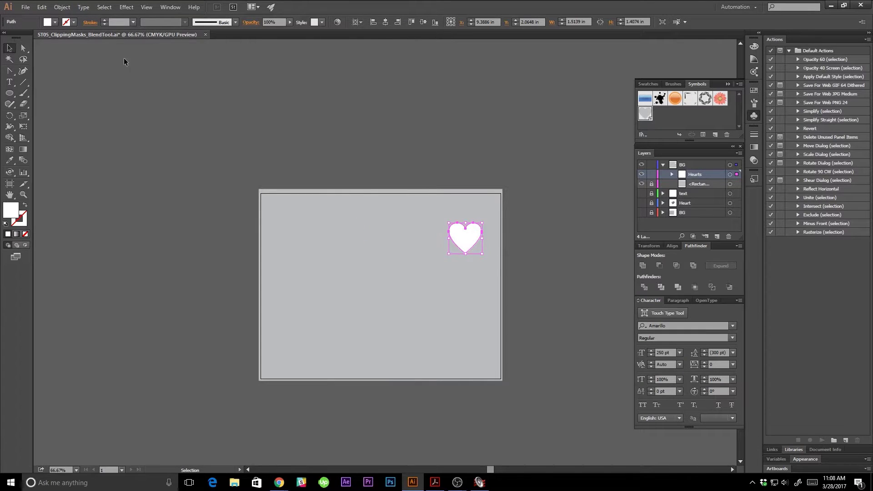
- Fill the heart with a very light gray swatch that stands out against the gray background
left_click(55, 22)
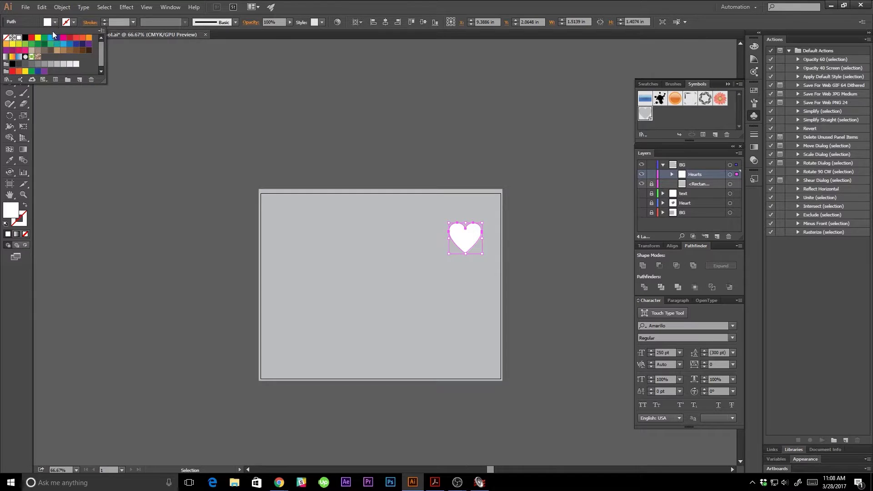
left_click(63, 65)
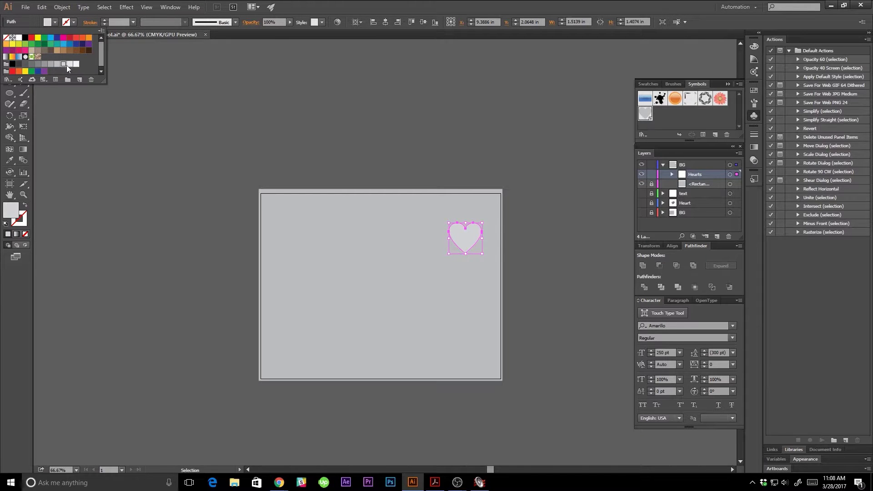
left_click(515, 286)
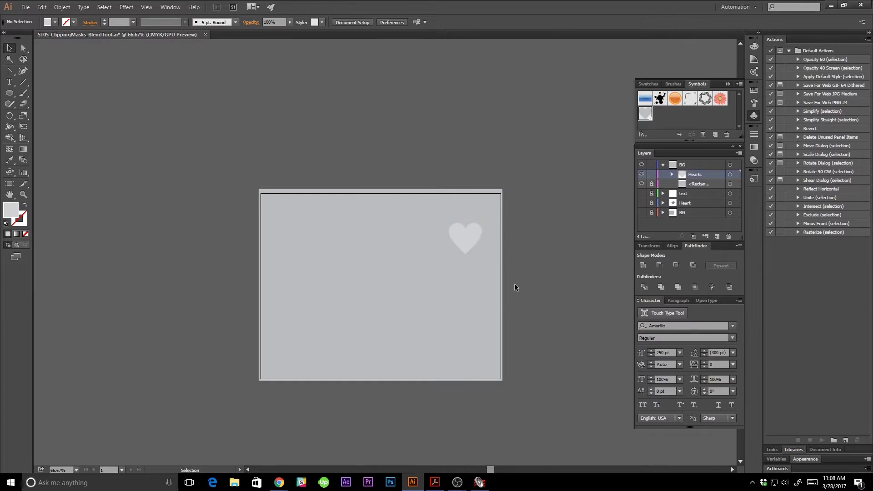
left_click(473, 246)
left_click(54, 22)
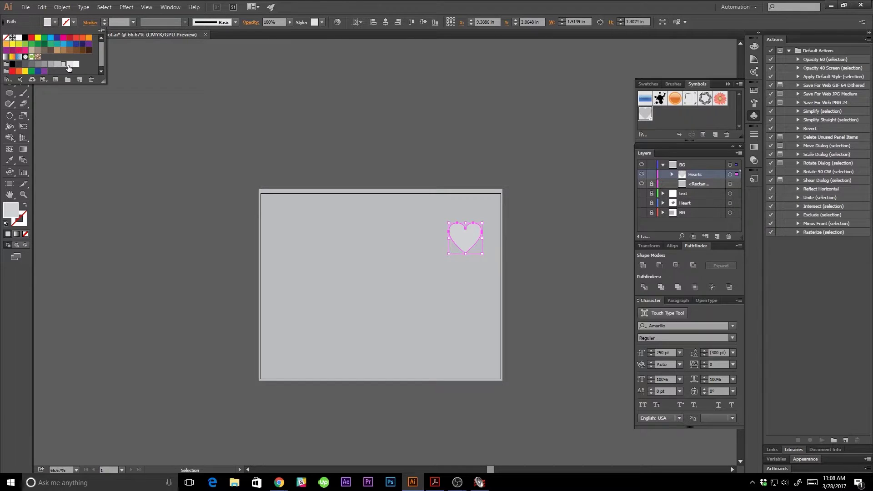
left_click(67, 66)
left_click(245, 148)
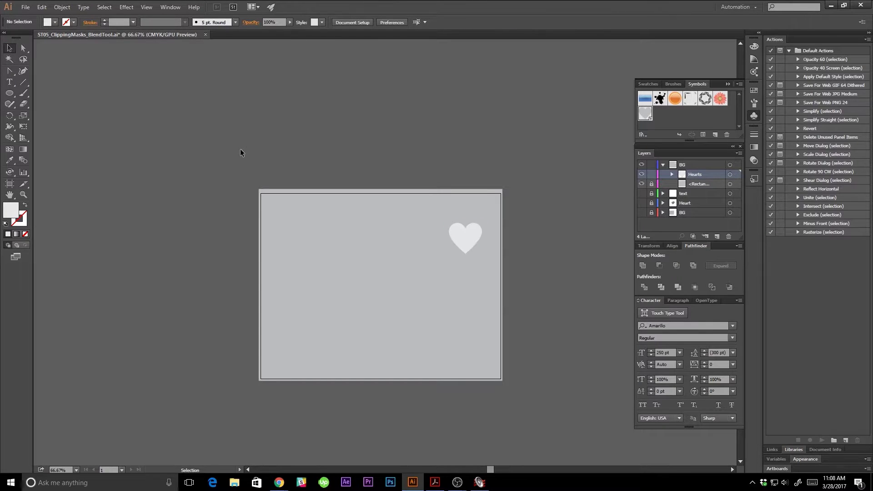
- Move the heart just outside the artboard's upper-right corner and save it as a new symbol named Heart
left_click_drag(460, 237, 444, 214)
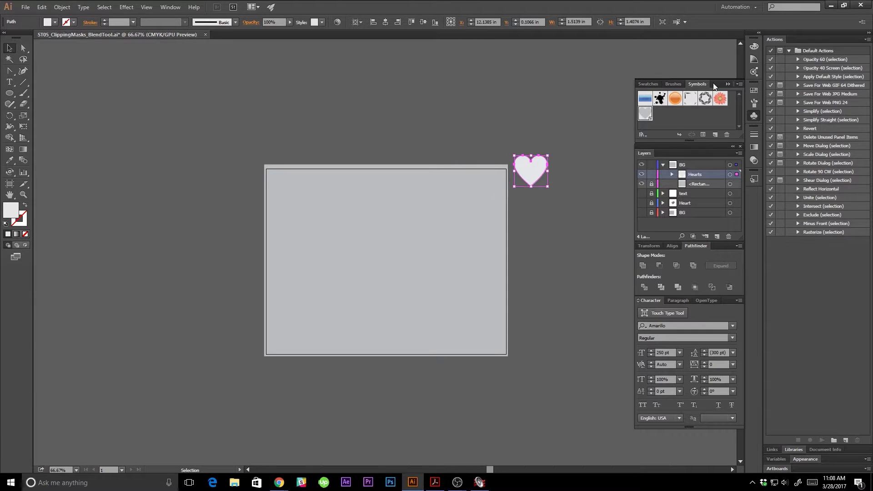
left_click(171, 6)
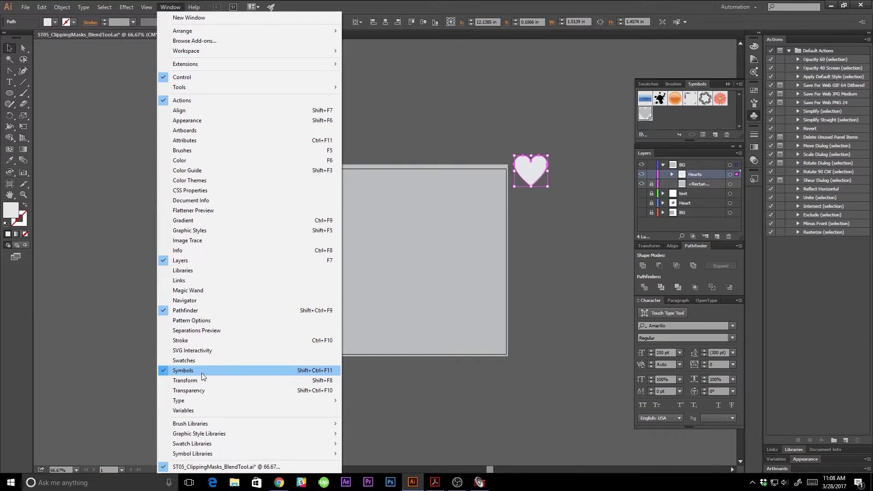
left_click(173, 5)
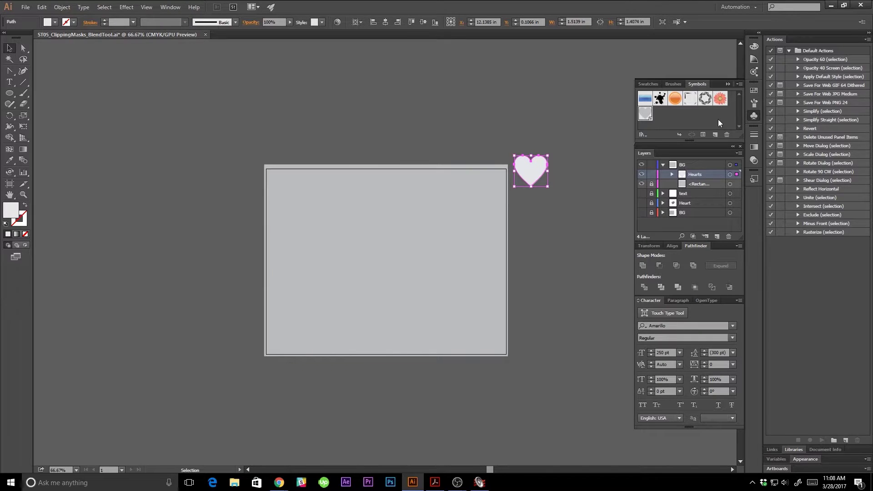
left_click_drag(537, 173, 537, 178)
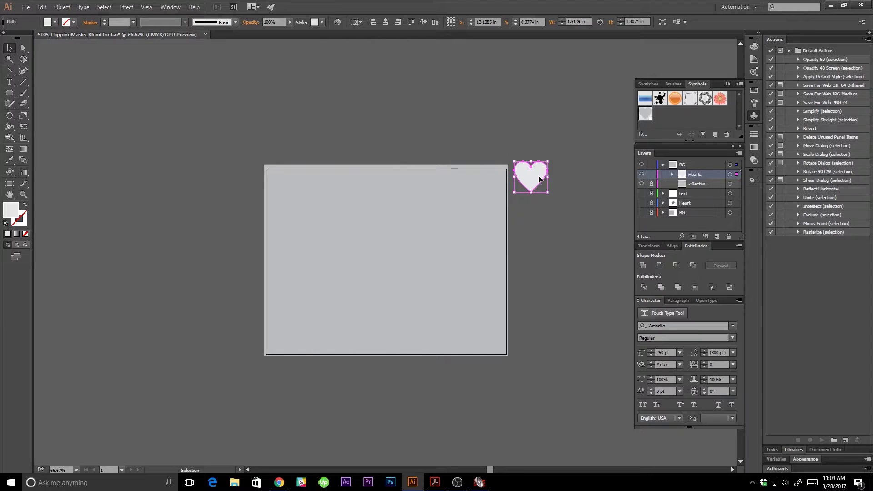
left_click(716, 136)
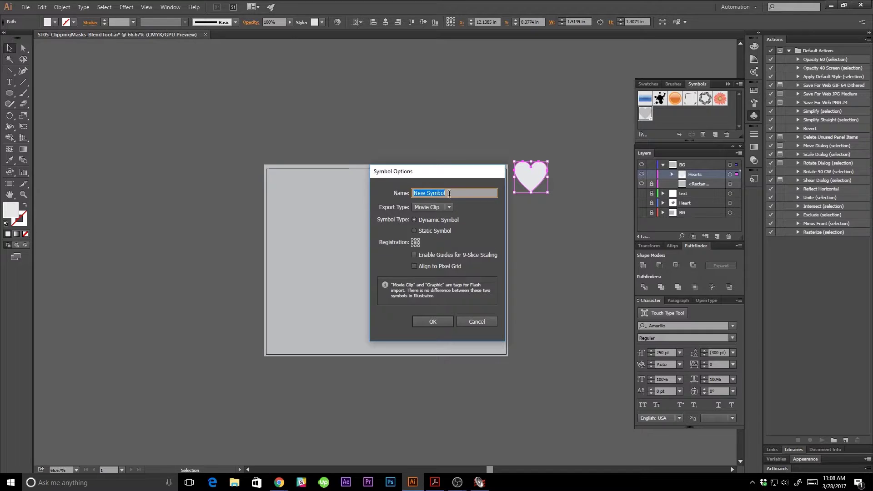
type("HEar")
left_click(436, 318)
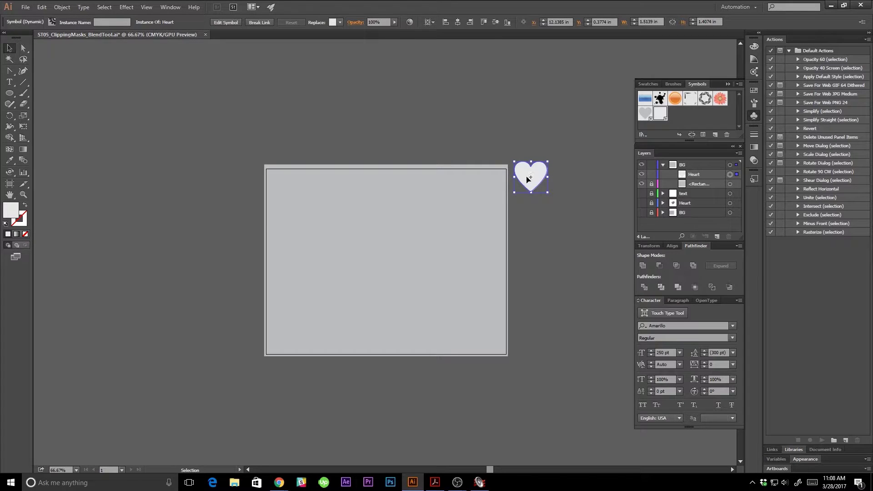
- Move the heart back onto the artboard and scatter copies of the symbol over the whole background with the Symbol Sprayer tool
left_click_drag(530, 179, 479, 193)
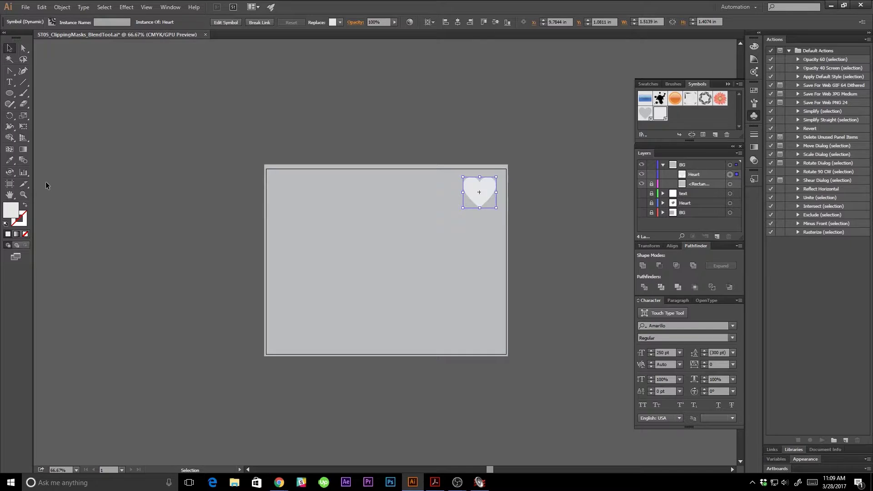
left_click(9, 173)
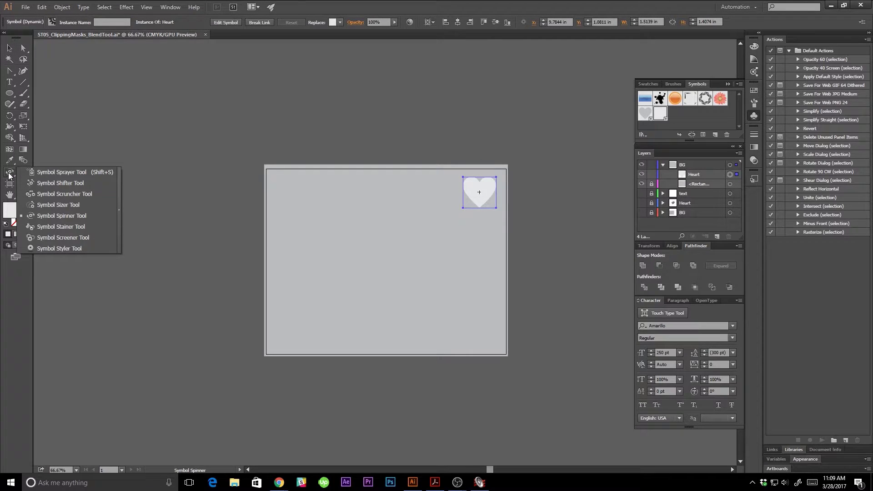
left_click(37, 173)
mouse_move(288, 201)
left_mouse_down()
mouse_move(424, 206)
mouse_move(374, 261)
mouse_move(298, 256)
mouse_move(334, 329)
mouse_move(448, 303)
mouse_move(488, 332)
left_mouse_up()
mouse_move(386, 234)
left_mouse_down()
mouse_move(404, 272)
mouse_move(336, 294)
mouse_move(495, 255)
mouse_move(467, 269)
mouse_move(421, 344)
mouse_move(441, 268)
left_mouse_up()
left_click_drag(273, 353, 271, 346)
mouse_move(276, 236)
left_mouse_down()
mouse_move(282, 195)
mouse_move(270, 216)
left_mouse_up()
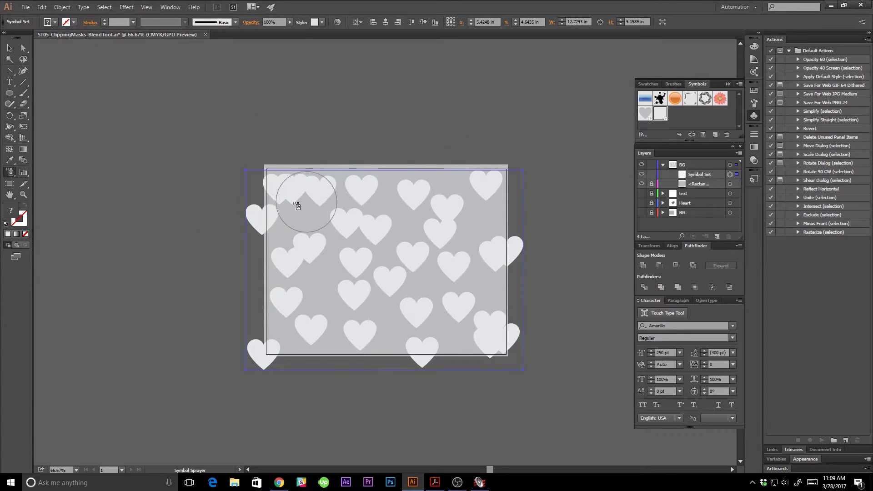
- Rotate the scattered hearts in varied directions across the background with the Symbol Spinner tool
left_click(10, 172)
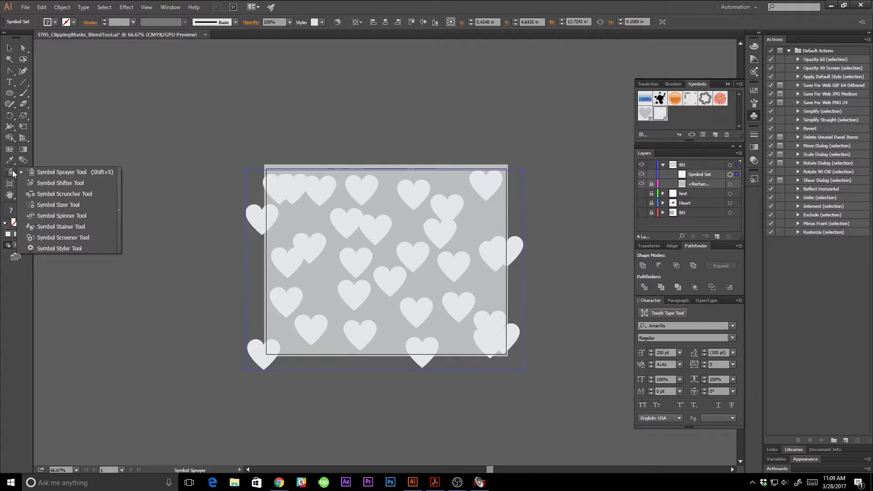
left_click(48, 216)
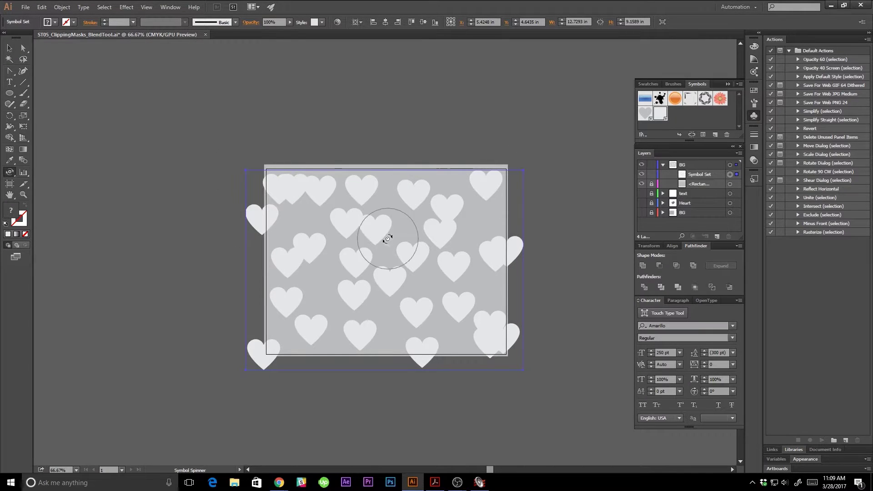
mouse_move(302, 194)
left_mouse_down()
mouse_move(312, 189)
mouse_move(302, 194)
mouse_move(304, 226)
mouse_move(280, 227)
mouse_move(314, 248)
mouse_move(315, 268)
mouse_move(268, 250)
mouse_move(281, 259)
mouse_move(264, 274)
mouse_move(243, 269)
left_mouse_up()
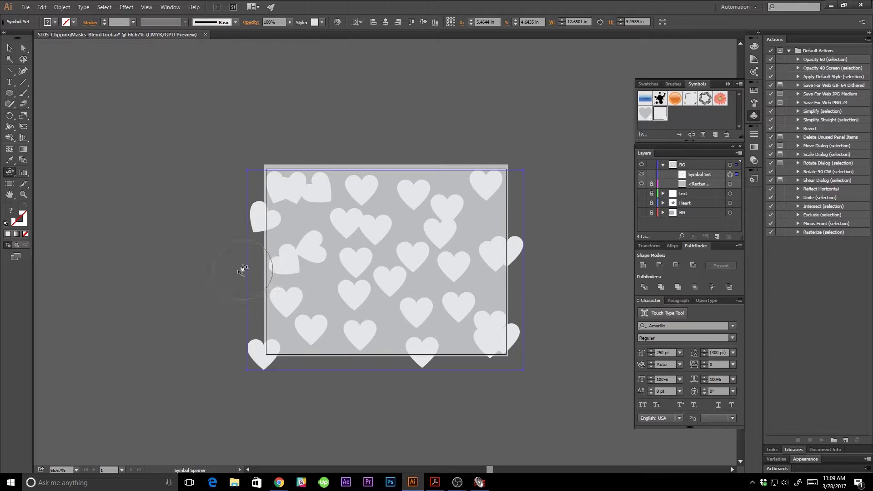
mouse_move(379, 233)
left_mouse_down()
mouse_move(380, 252)
mouse_move(354, 254)
mouse_move(342, 284)
mouse_move(358, 278)
mouse_move(400, 293)
mouse_move(390, 285)
mouse_move(401, 326)
mouse_move(310, 332)
left_mouse_up()
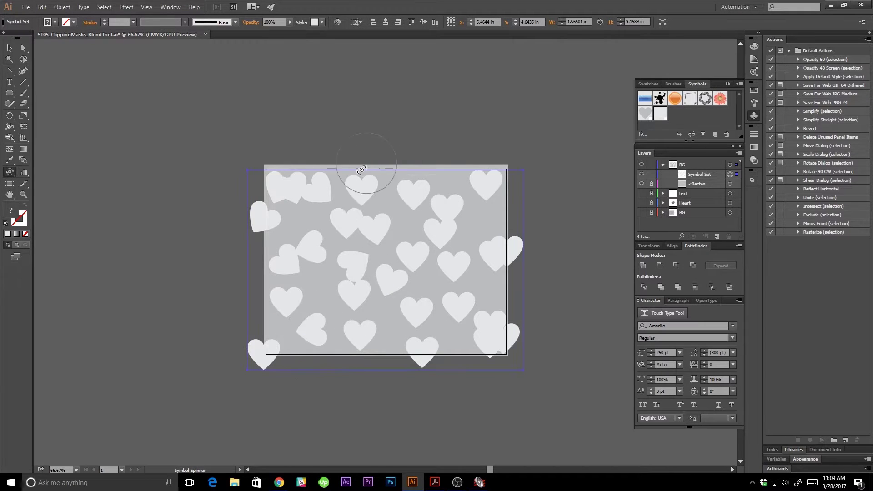
mouse_move(361, 170)
left_mouse_down()
mouse_move(351, 201)
mouse_move(427, 196)
mouse_move(447, 241)
mouse_move(437, 258)
mouse_move(397, 265)
mouse_move(438, 267)
mouse_move(494, 246)
mouse_move(477, 278)
mouse_move(485, 289)
mouse_move(461, 298)
mouse_move(434, 328)
mouse_move(498, 323)
mouse_move(476, 350)
mouse_move(403, 345)
left_mouse_up()
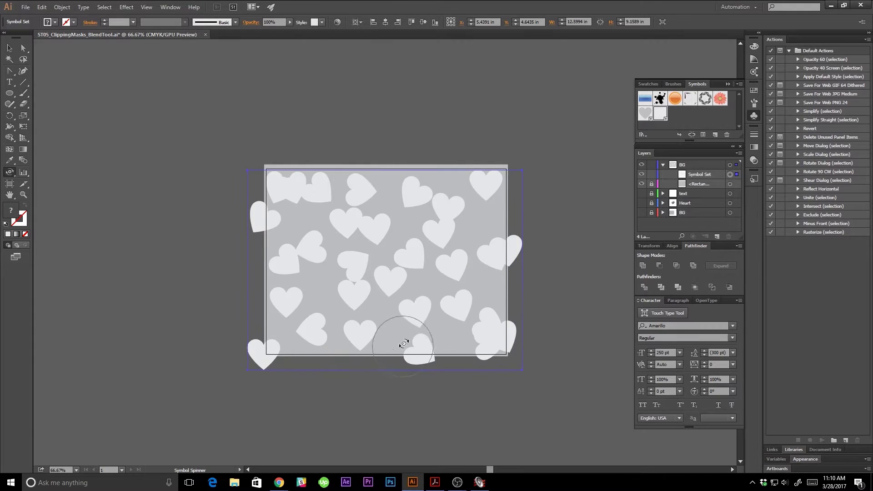
- Enlarge hearts near the artboard's upper-left area with the Symbol Sizer tool, then deselect the symbol set
left_click(8, 175)
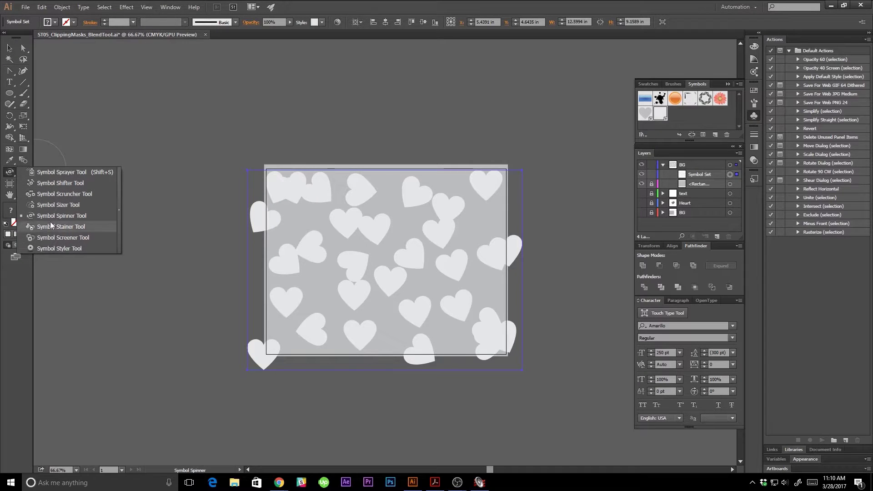
left_click(53, 206)
mouse_move(318, 222)
left_mouse_down()
mouse_move(316, 196)
mouse_move(327, 231)
mouse_move(342, 223)
mouse_move(336, 226)
left_mouse_up()
key("v")
left_click(563, 269)
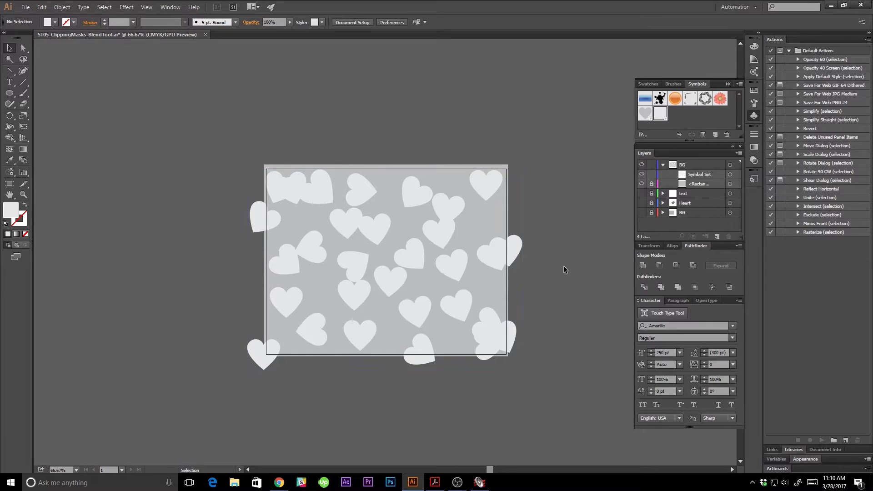
- Collapse and lock the new BG layer, and add a layer named Heart above it
left_click(662, 165)
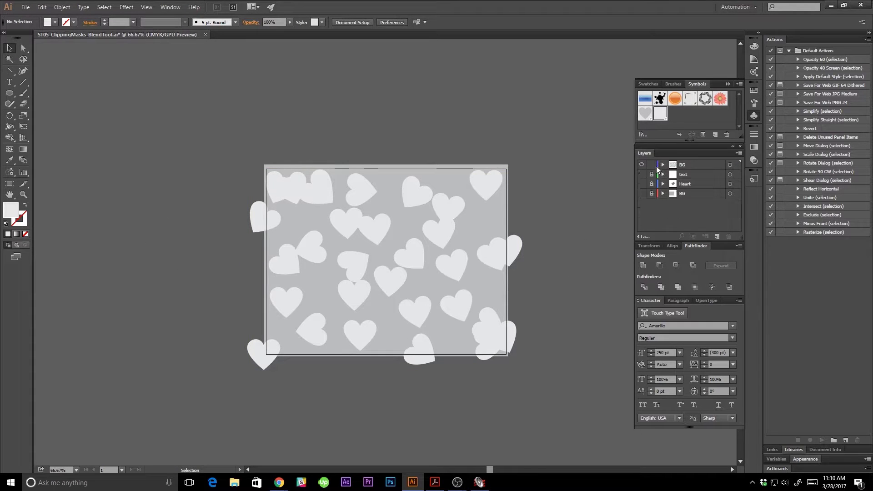
left_click(652, 164)
left_click(716, 236)
double_click(688, 165)
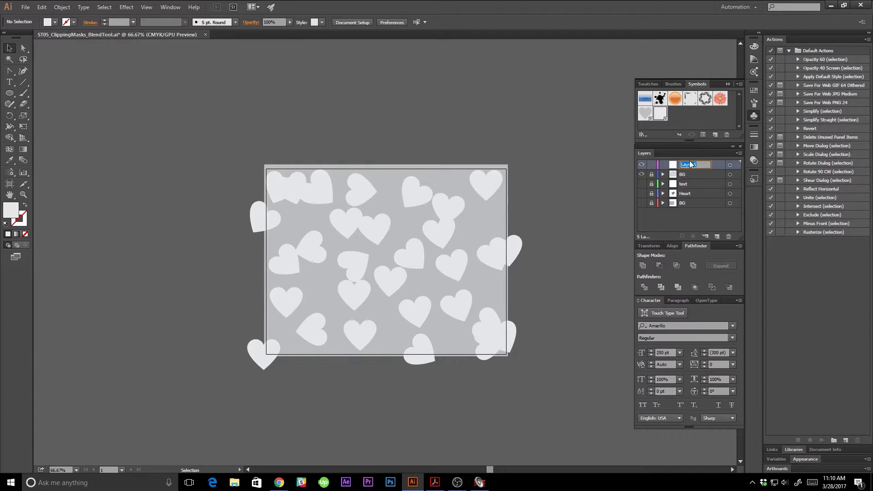
type("Heart")
key("Return")
- Draw a slanted line about 3.6 in wide and 9.8 in tall across the artboard's left edge, with no fill and a black stroke
left_click(27, 81)
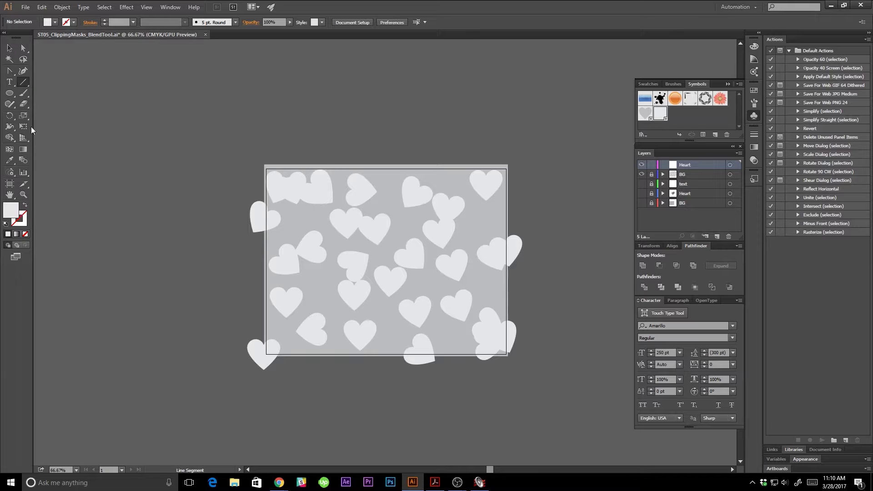
left_click(55, 22)
left_click(6, 37)
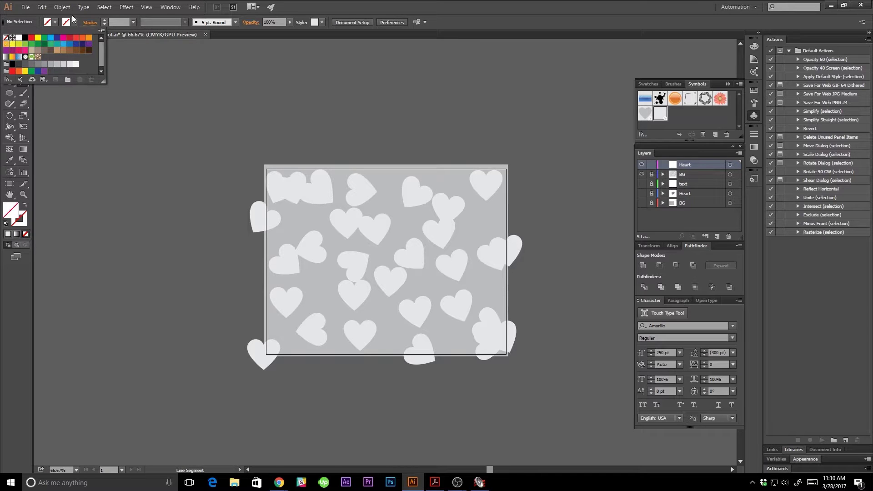
left_click(25, 38)
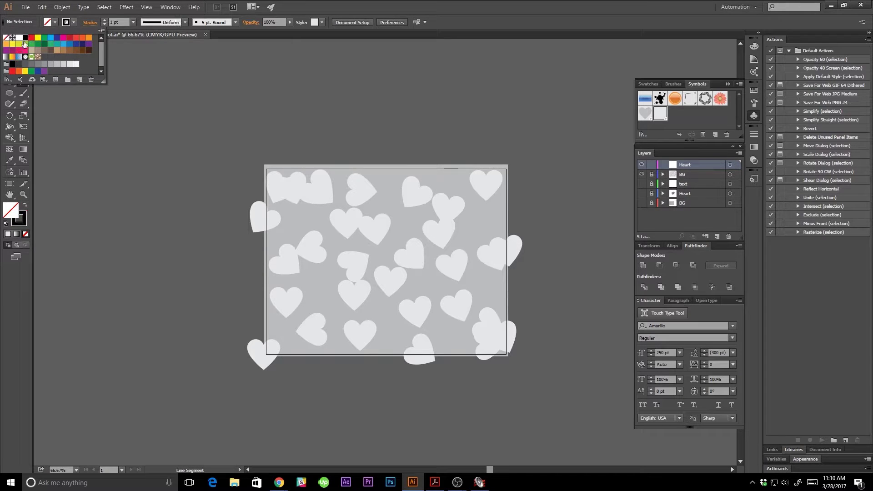
left_click(304, 156)
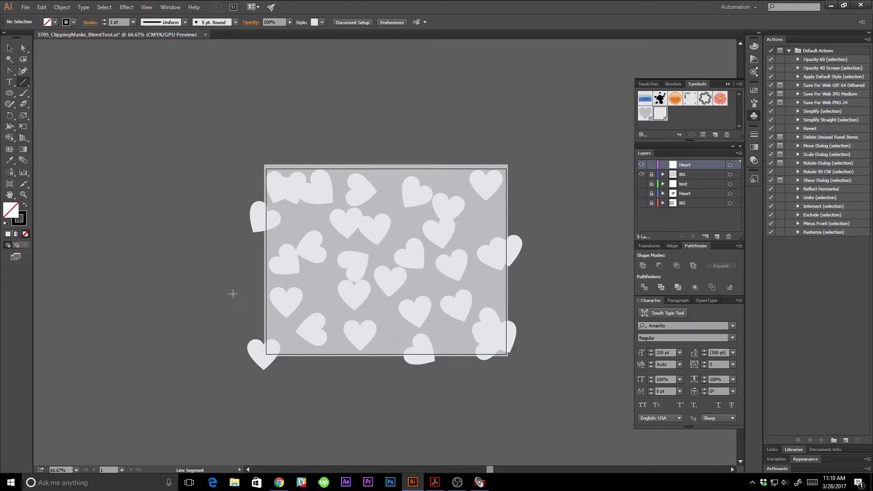
left_click_drag(295, 152, 217, 363)
key("v")
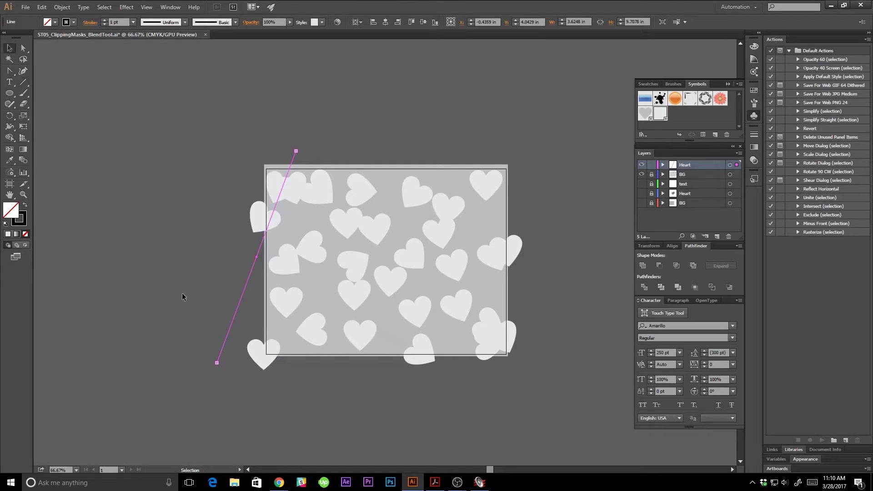
- Set the slanted line's stroke weight to 16 pt and move it horizontally outward to the artboard's left side
left_click(182, 280)
left_click_drag(249, 296, 249, 297)
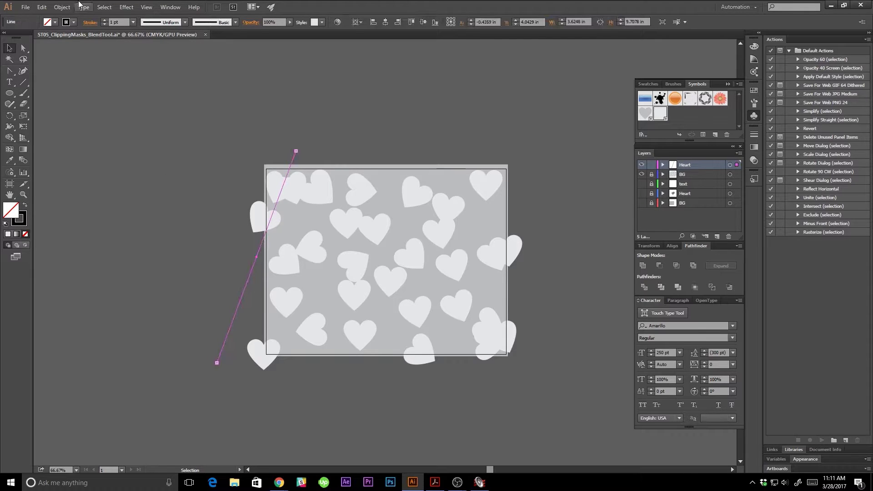
left_click(105, 19)
left_click(104, 20)
left_click(104, 20)
left_click(105, 19)
left_click(104, 19)
left_click(134, 21)
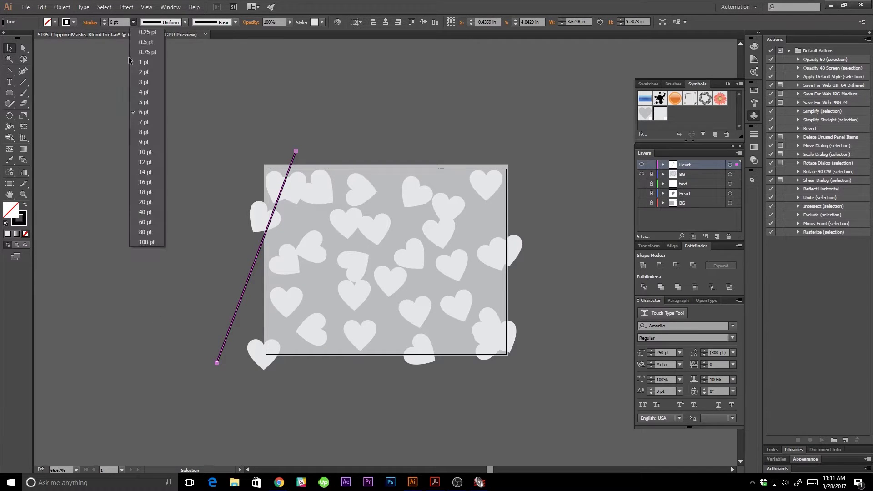
left_click(145, 183)
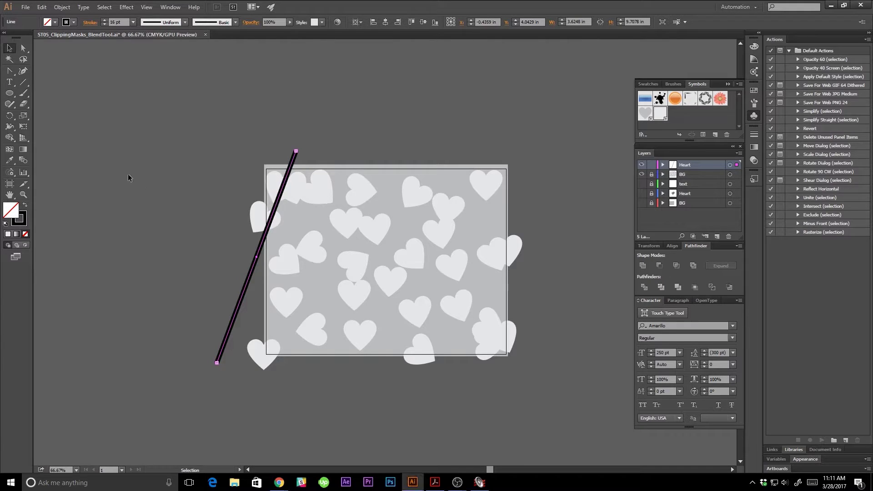
left_click(178, 253)
left_click_drag(276, 203, 248, 187)
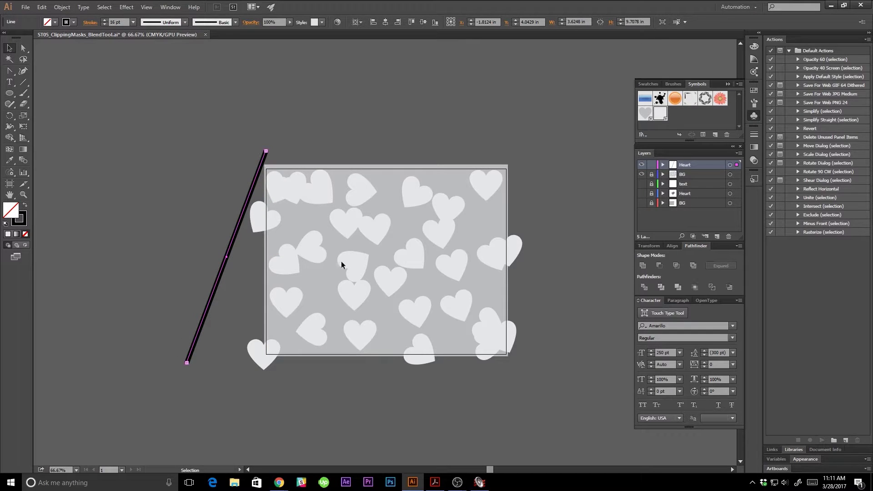
- Place a copy of the slanted line beyond the artboard's right side and set its stroke weight to 1 pt
key("ctrl+c")
key("ctrl+v")
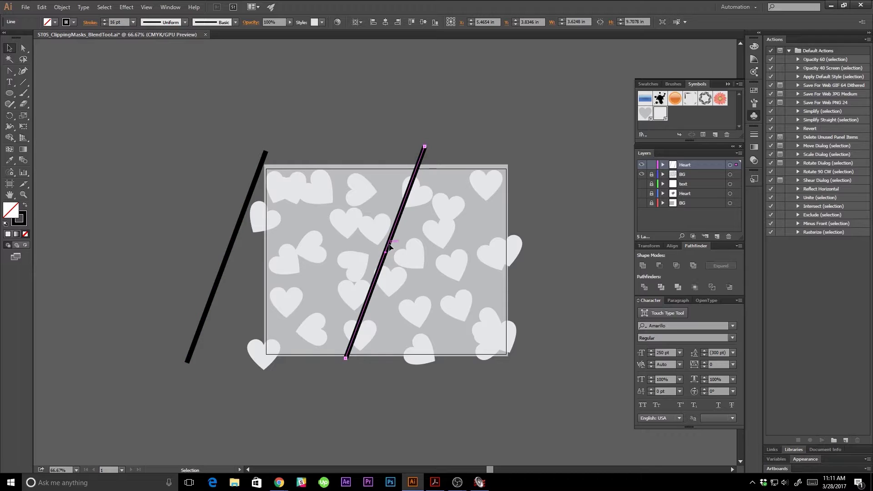
left_click_drag(389, 247, 552, 271)
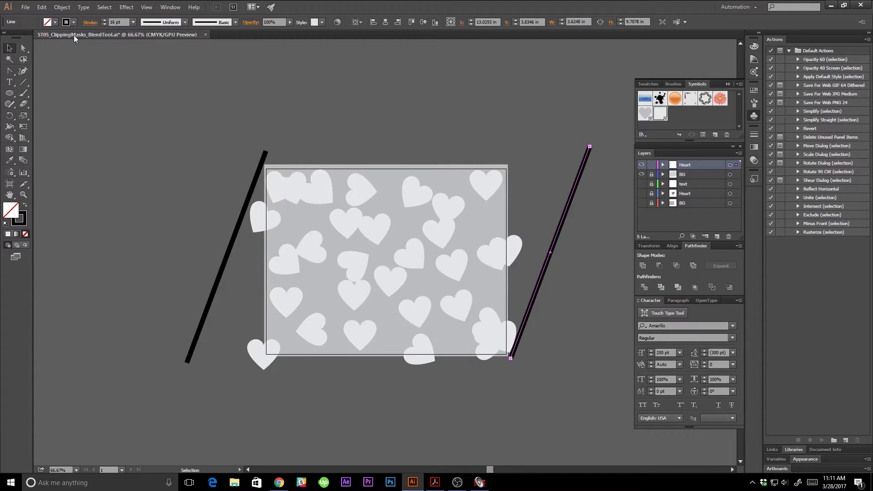
left_click(133, 22)
left_click(149, 62)
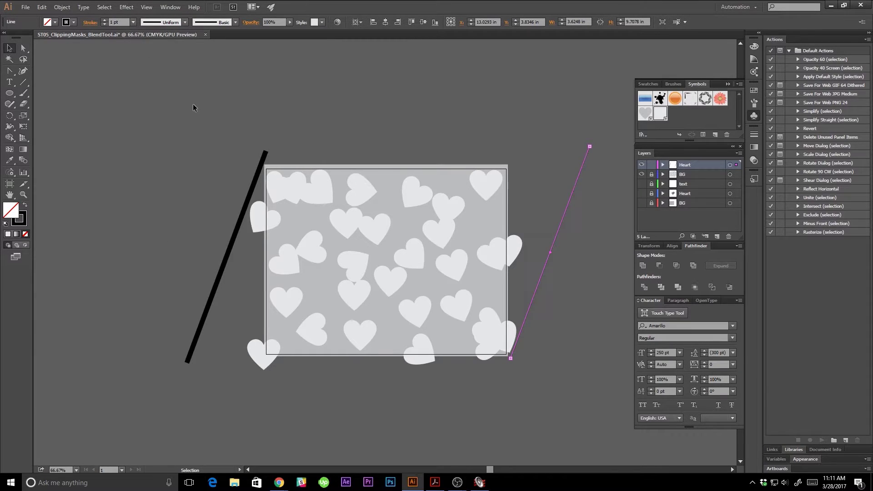
- Change the stroke color of the thin slanted line beyond the artboard's right side to a dark gray
left_click(73, 22)
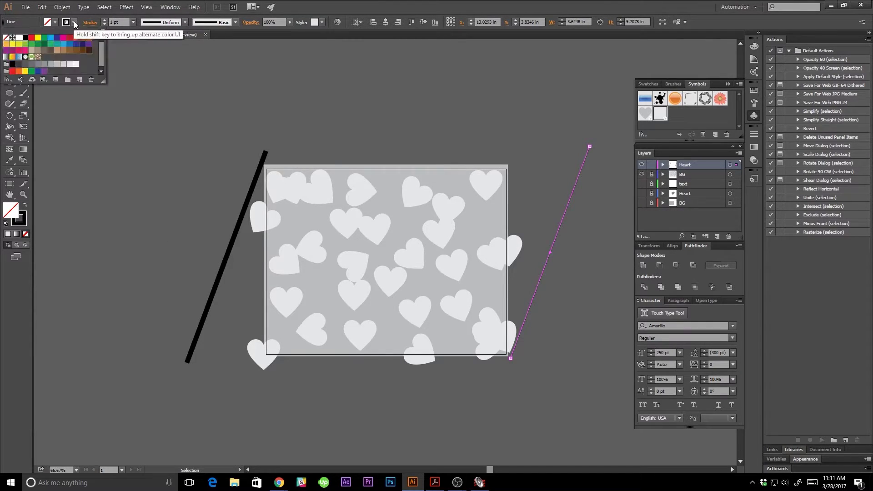
left_click(32, 68)
left_click(221, 173)
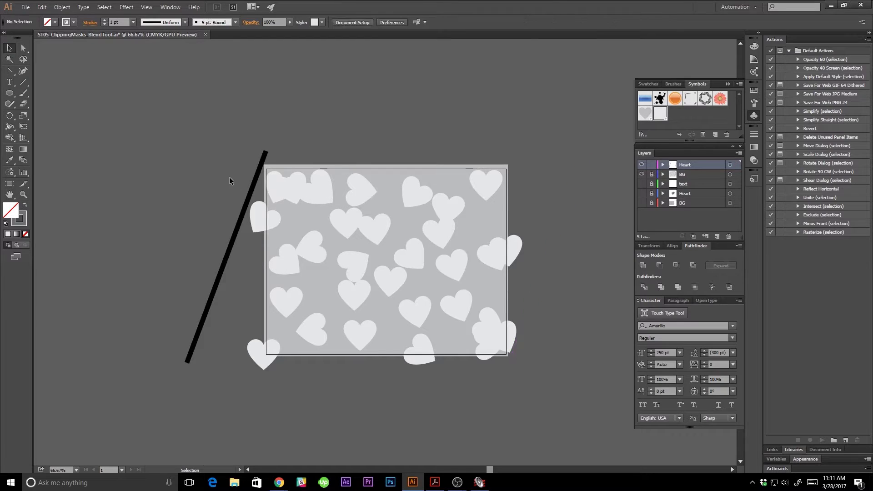
key("ctrl+v")
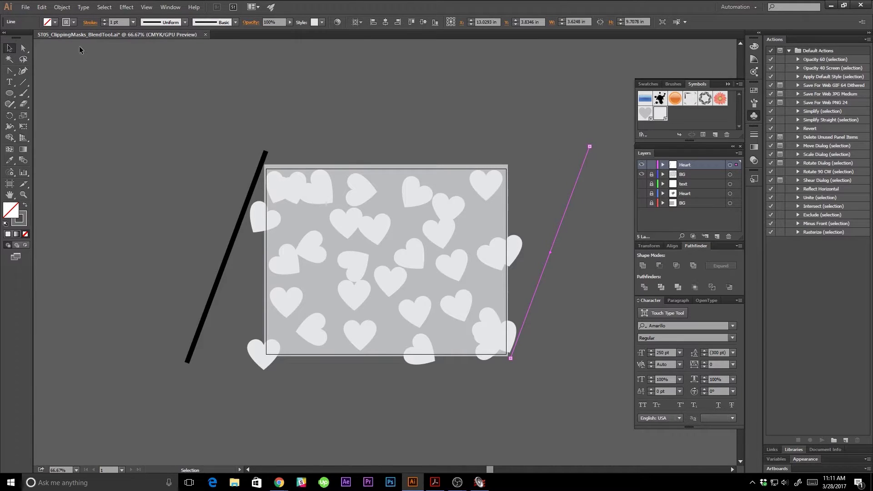
left_click(75, 23)
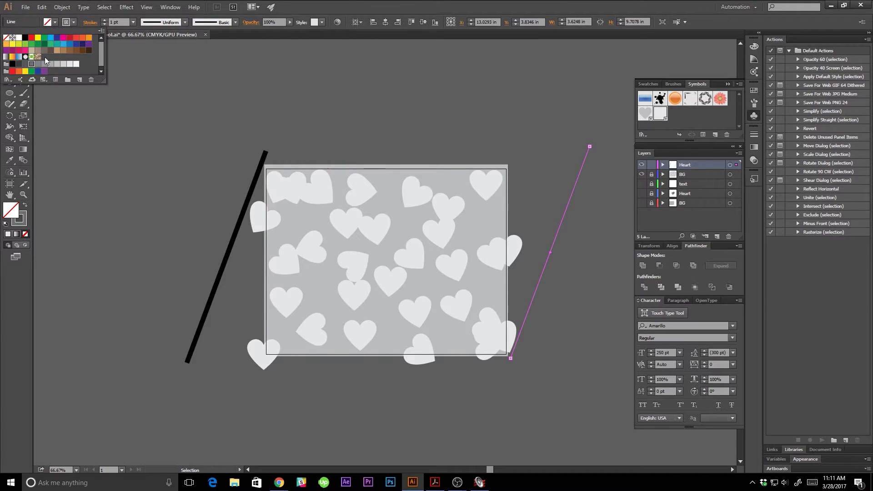
left_click(18, 66)
left_click(201, 144)
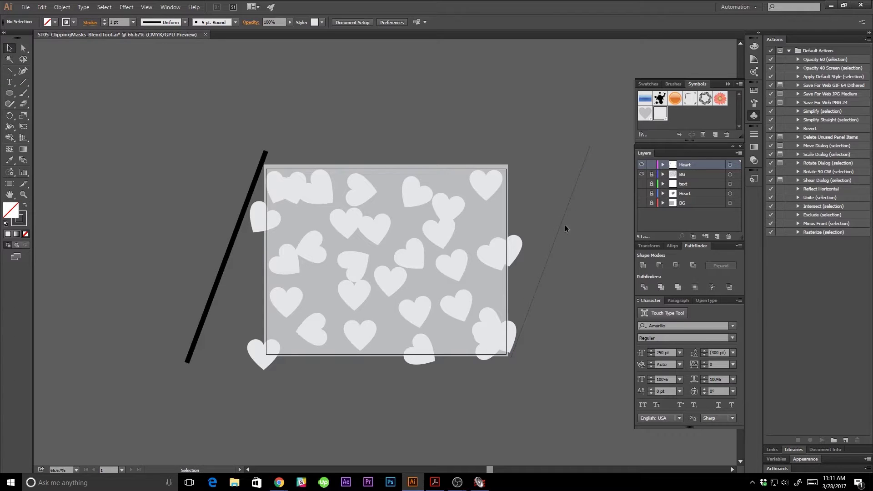
- Set the thin slanted line's stroke weight to 5 pt and shift it slightly inward and down
left_click(572, 194)
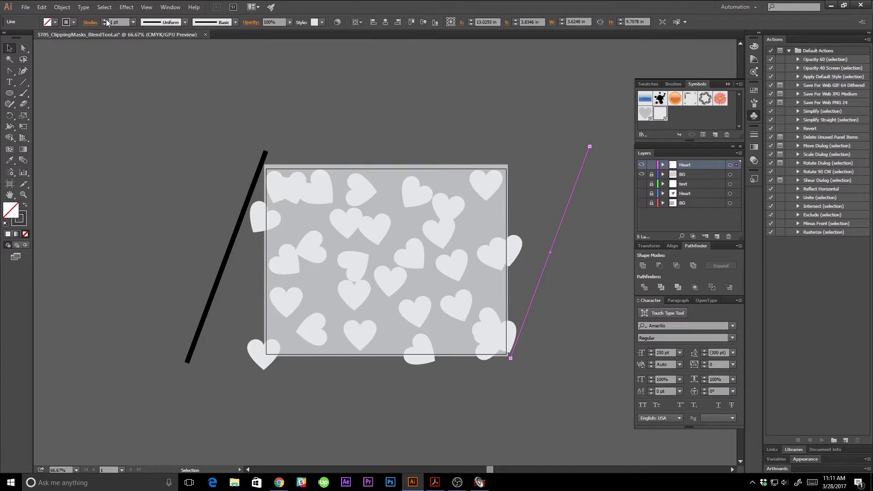
left_click(194, 180)
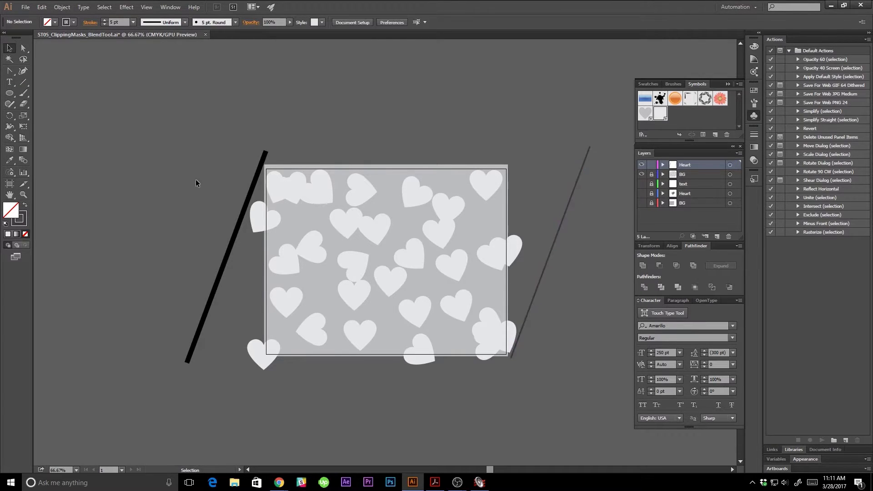
left_click_drag(560, 231, 550, 233)
left_click(563, 231)
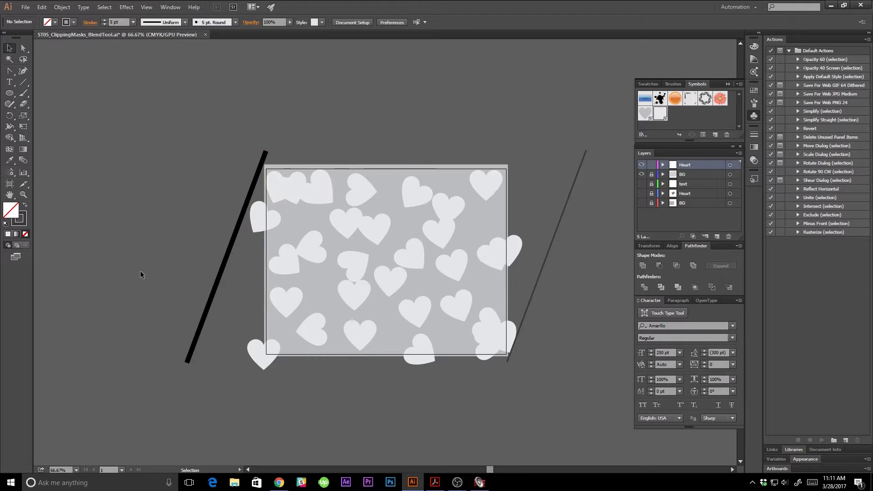
- Turn the thick left line into round dots using a round cap and a dashed stroke with 0 pt dash and 50 pt gap
left_click(248, 202)
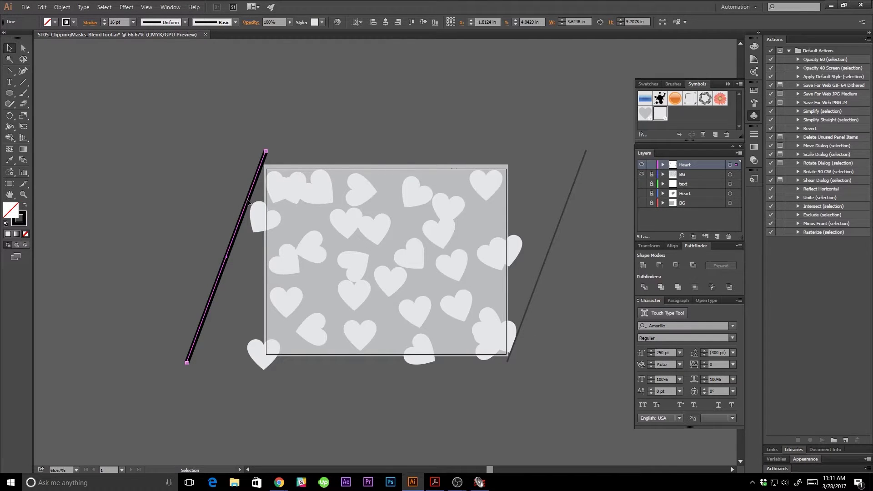
left_click(90, 22)
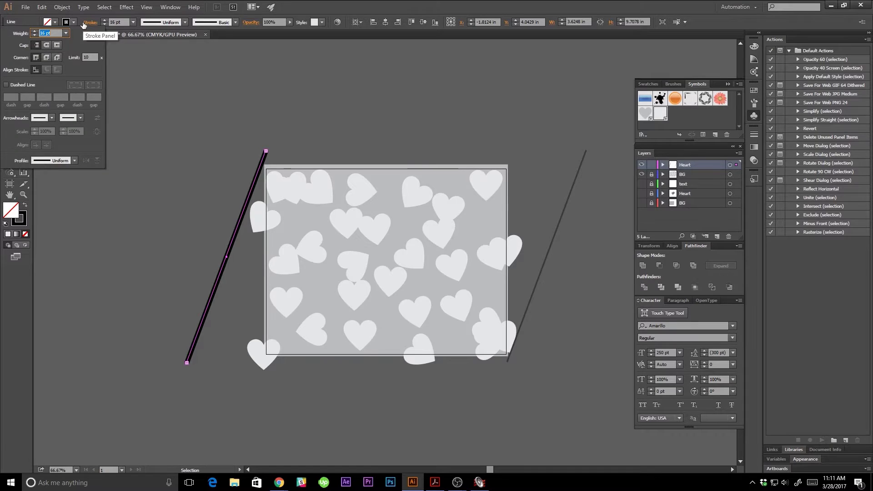
left_click(46, 45)
left_click(6, 85)
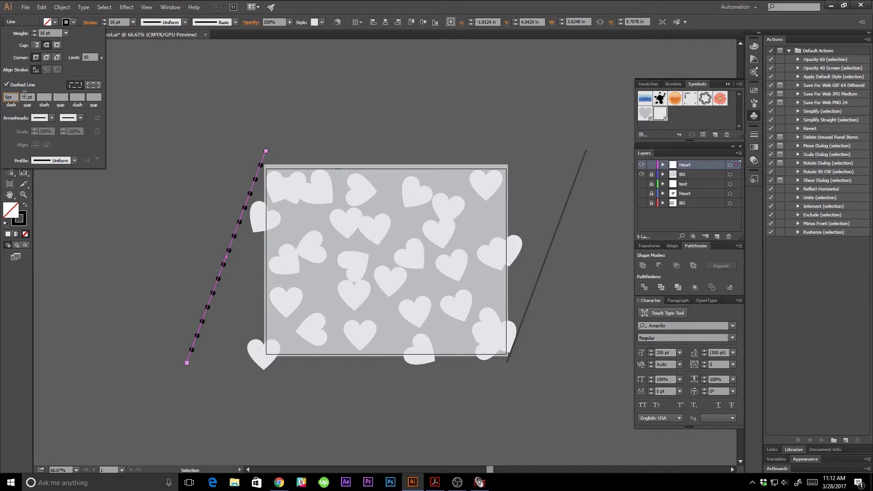
type("5pt")
key("Tab")
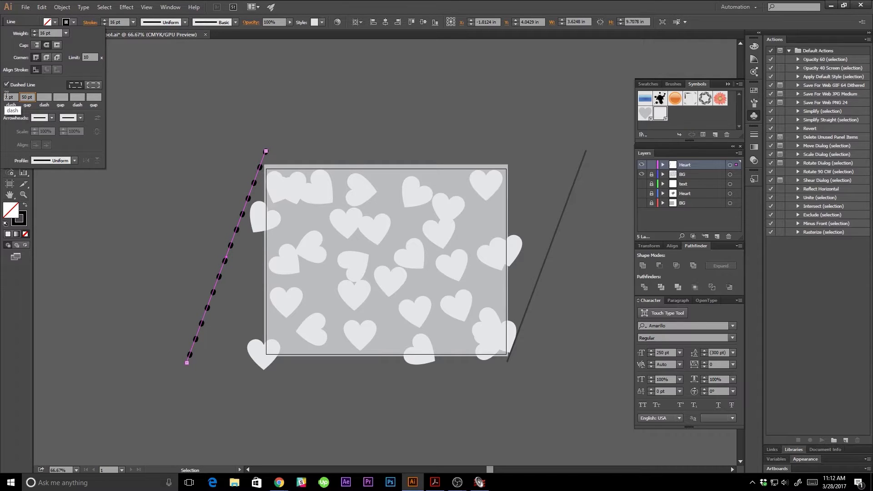
double_click(5, 97)
type("0")
left_click(43, 97)
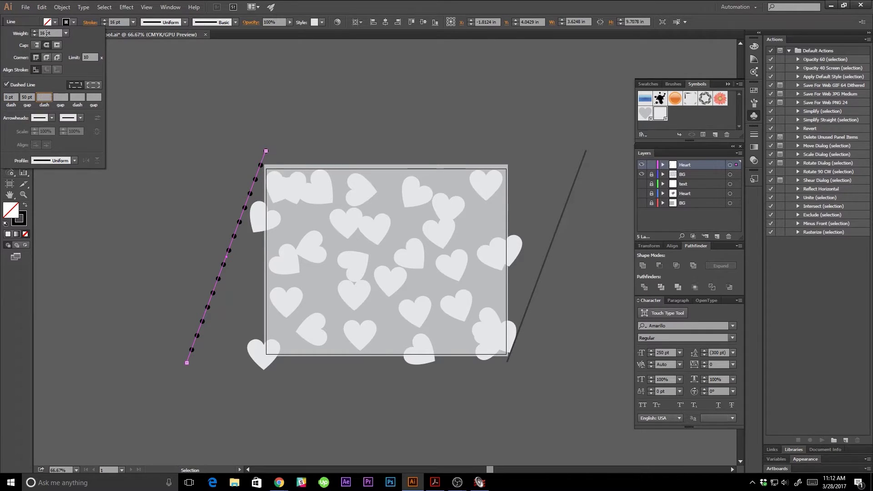
left_click(523, 179)
- Give the thin right line's stroke a round cap
left_click_drag(595, 203, 527, 190)
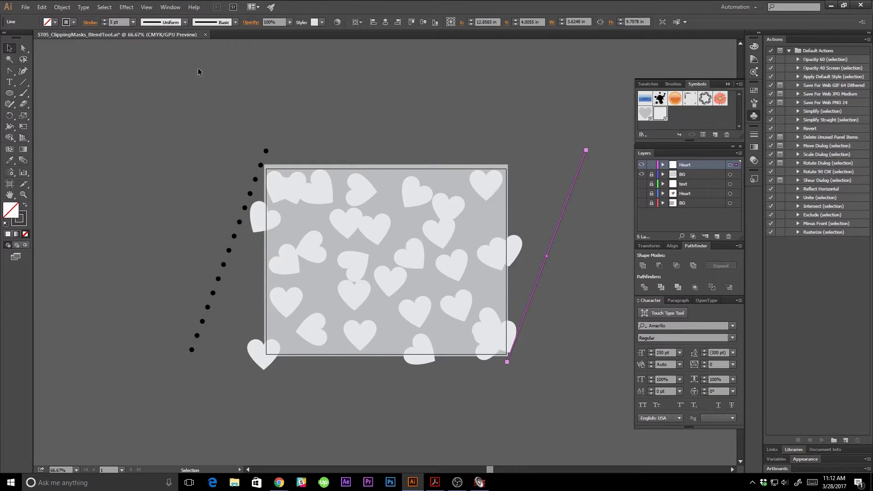
left_click(90, 21)
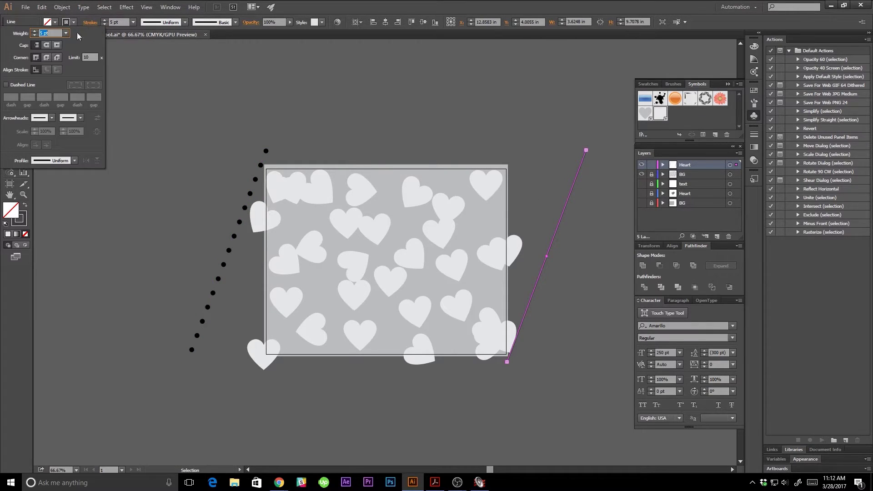
left_click(45, 46)
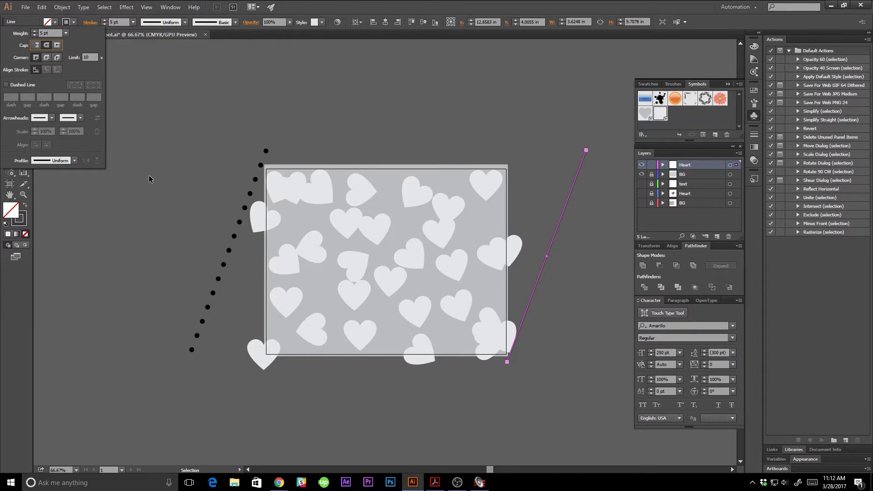
left_click(250, 179)
left_click(218, 183)
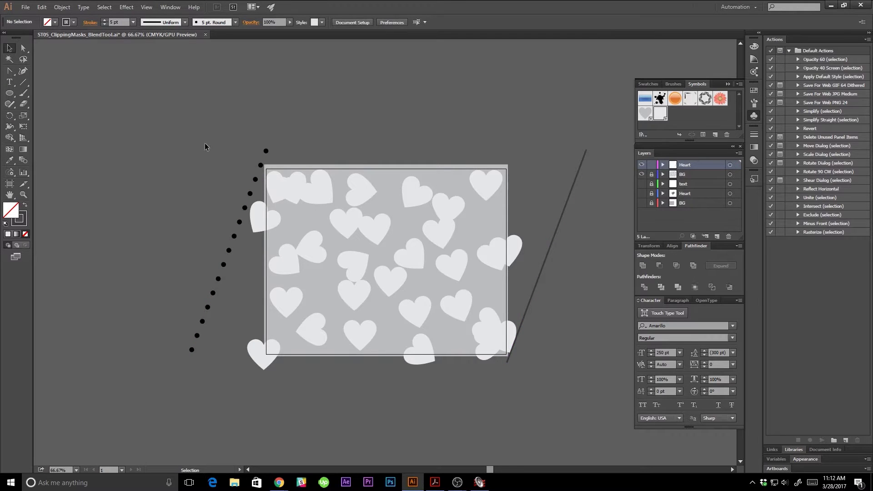
- Blend the dotted left line into the thin right line across the artboard with Specified Steps spacing
double_click(23, 162)
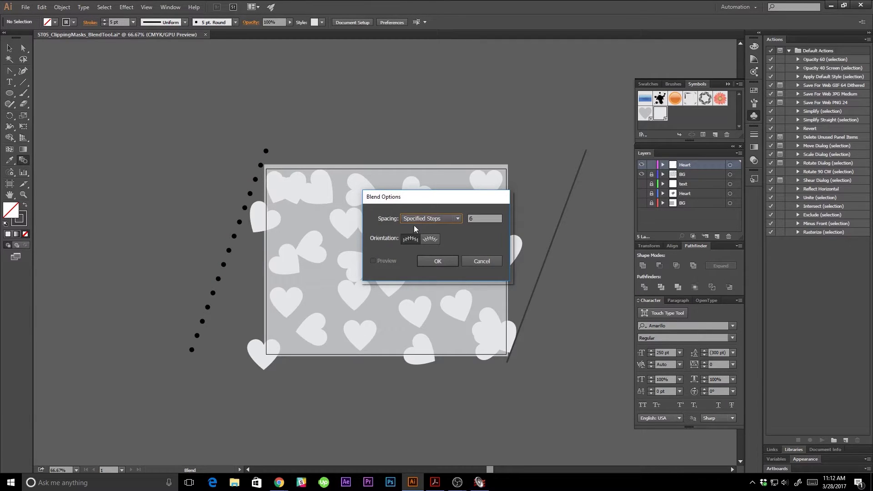
left_click(476, 219)
left_click(438, 261)
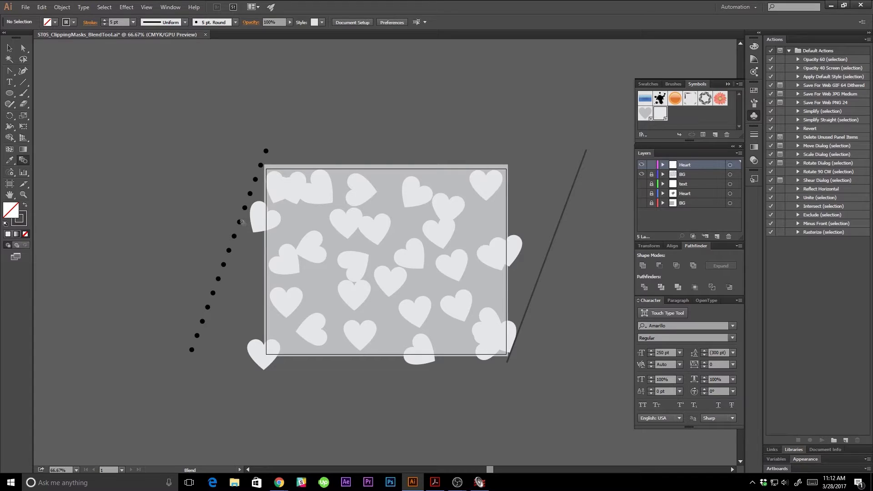
left_click(566, 209)
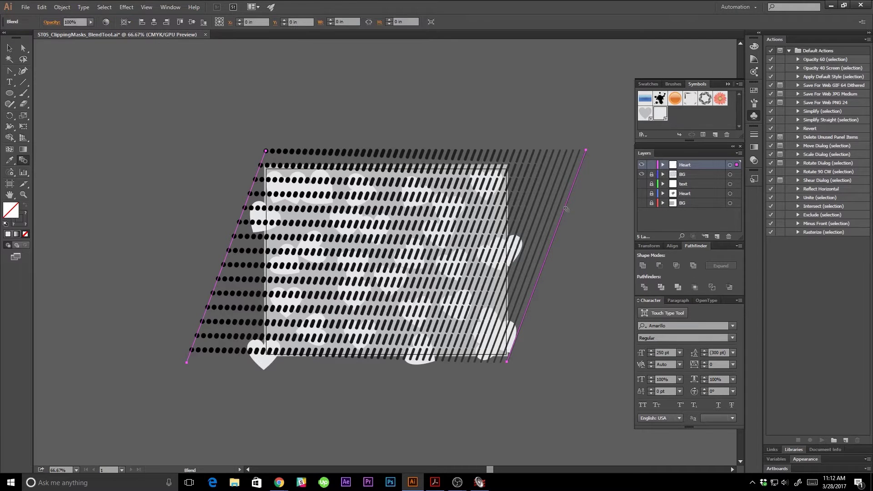
key("v")
left_click(571, 268)
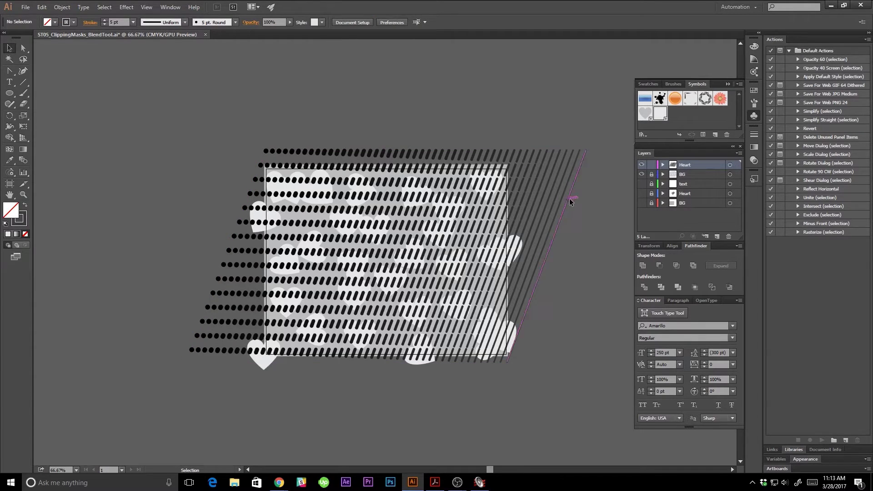
- Try rotating only the blend's right end line about its center, and undo the rotation
key("a")
left_click(588, 151)
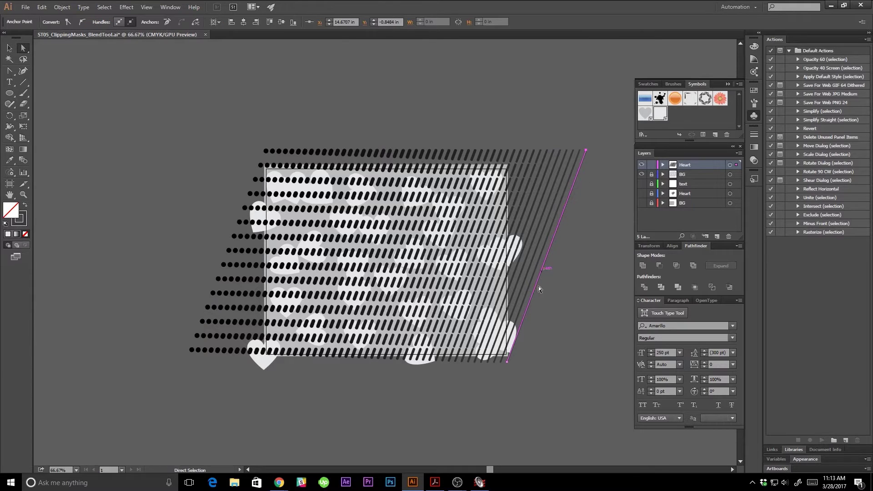
left_click(509, 362, "shift")
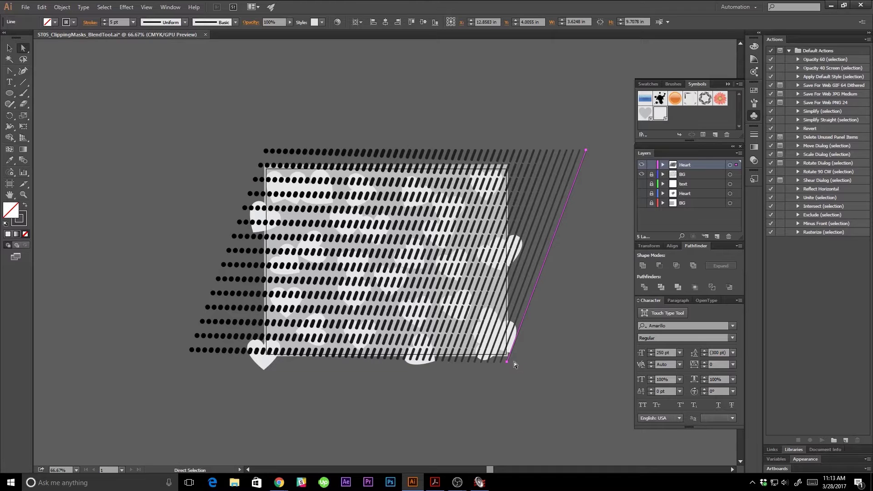
key("v")
left_click_drag(509, 363, 584, 214)
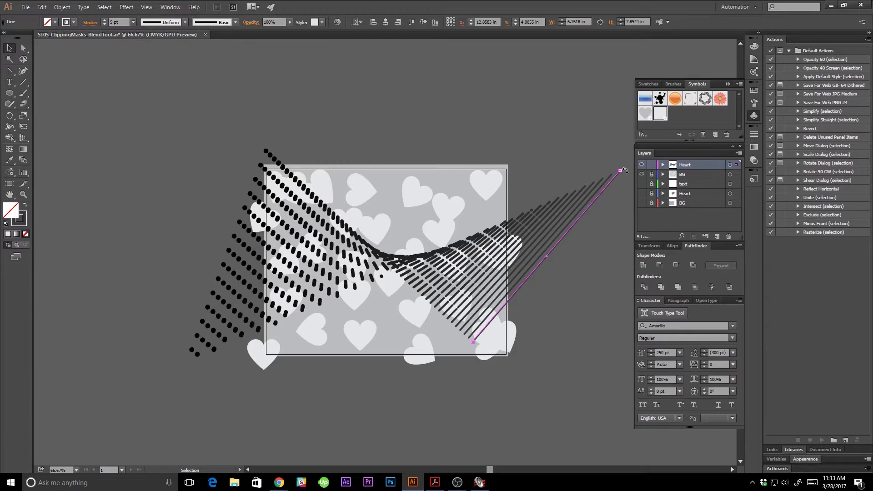
left_click_drag(625, 171, 568, 165)
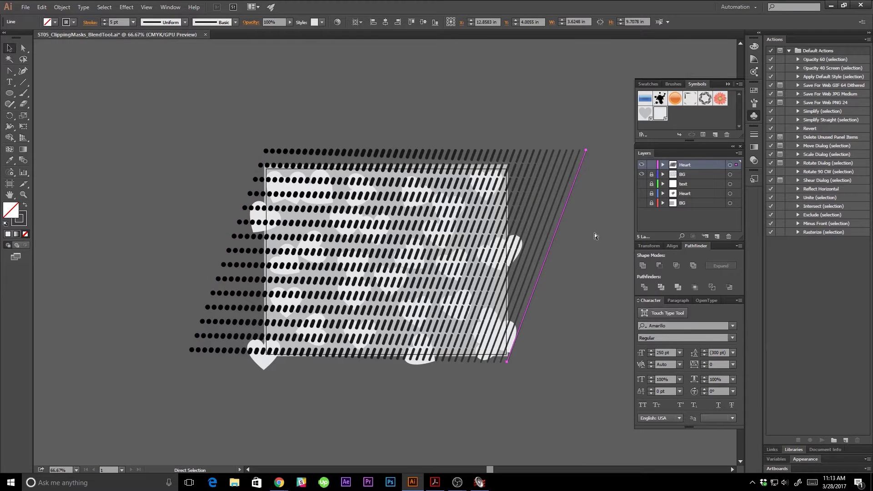
left_click(568, 265)
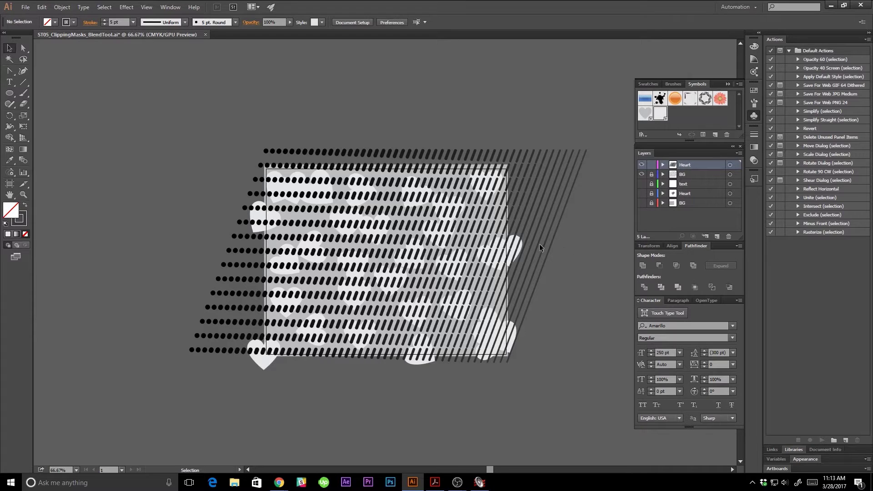
- Draw two slightly overlapping circles right of the artboard, about 4.2 in wide and, to its right, about 5 in wide
key("l")
scroll(580, 286, "right", 3)
left_click_drag(496, 206, 587, 299)
left_click_drag(600, 332, 503, 308)
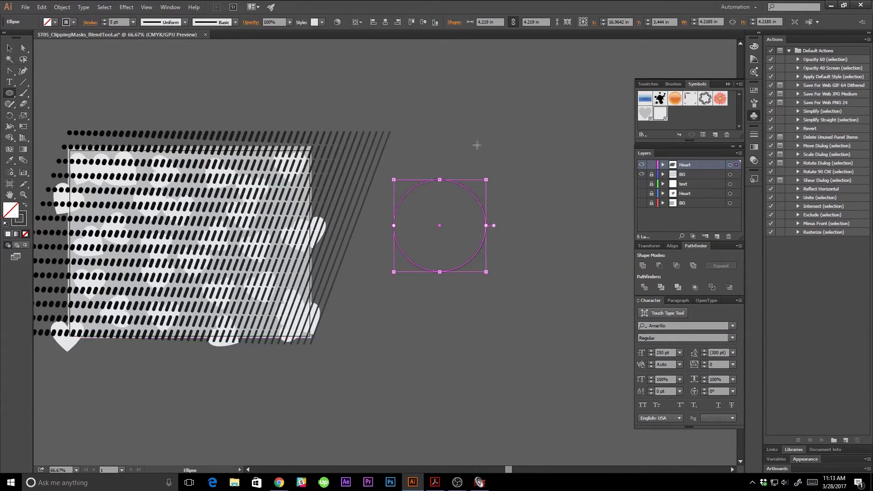
left_click_drag(485, 134, 569, 269)
- Draw a closed triangle with the Pen tool from the small circle's outer edge to a point below and up to the large circle's outer edge
key("p")
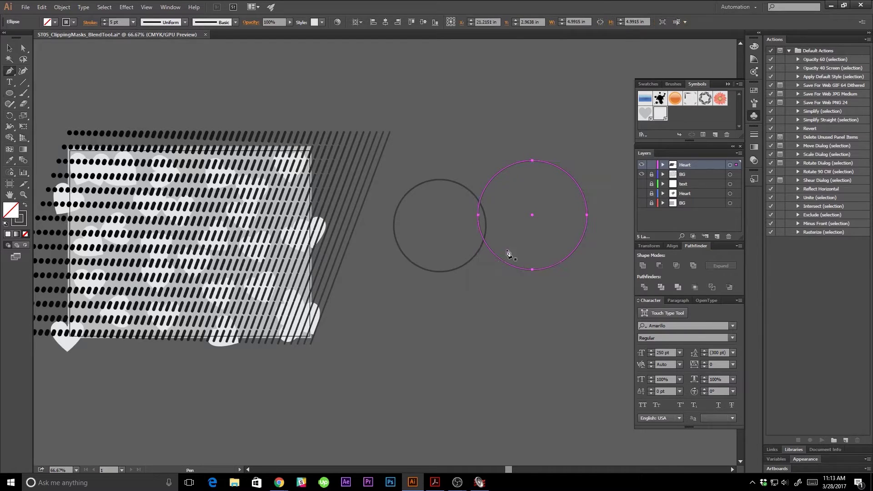
left_click(395, 233, "ctrl+shift")
left_click(394, 229)
left_click(493, 378)
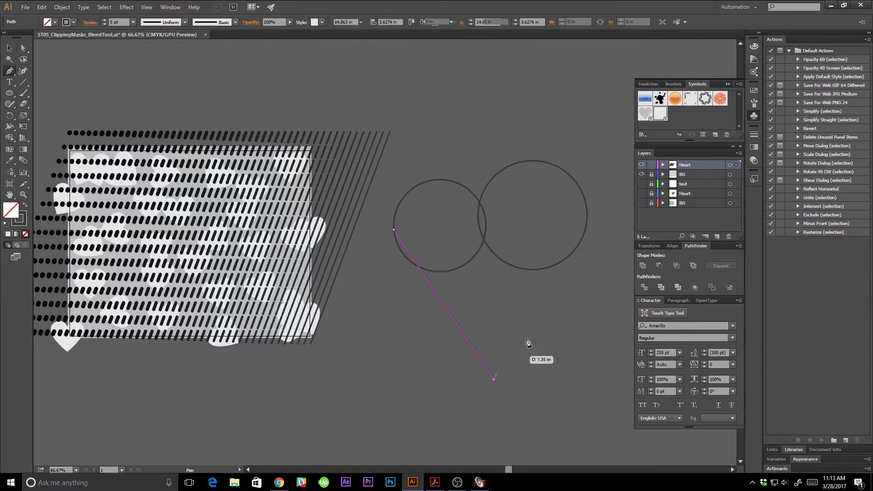
left_click(587, 220)
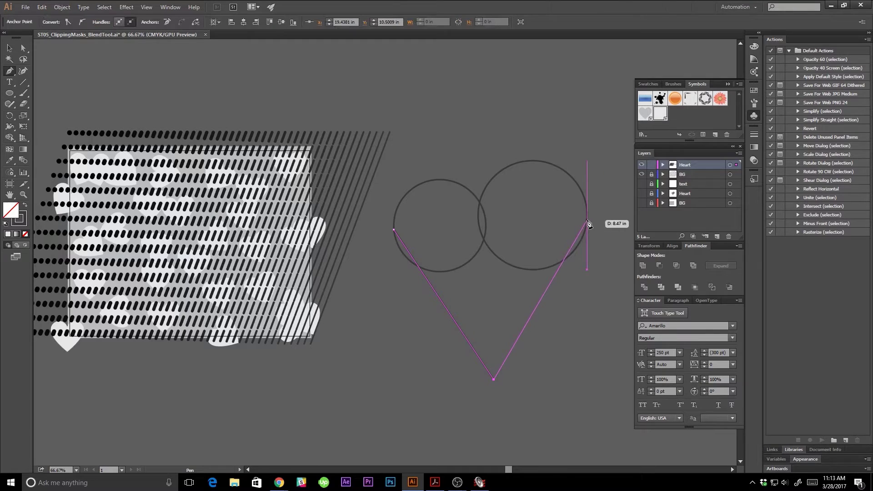
left_click(394, 230)
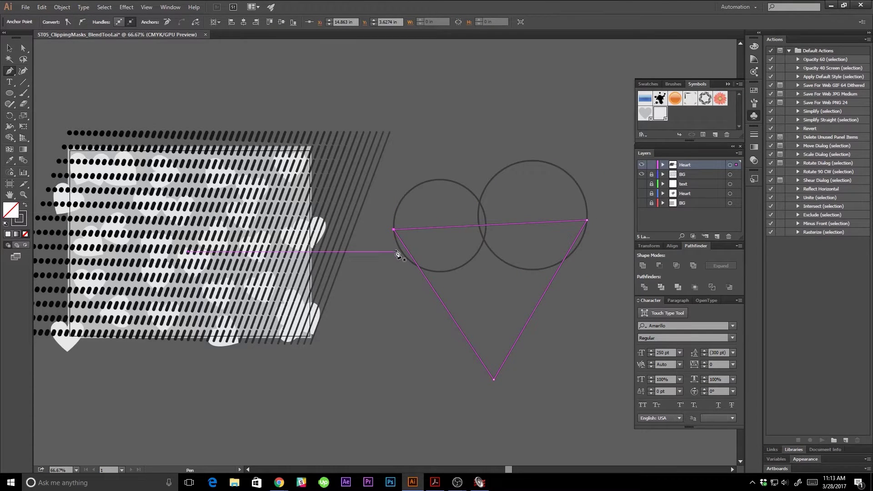
- Curve the triangle's two lower sides outward from its upper anchor points, keeping the edge between those points straight
key("shift+c")
left_click_drag(394, 229, 394, 269)
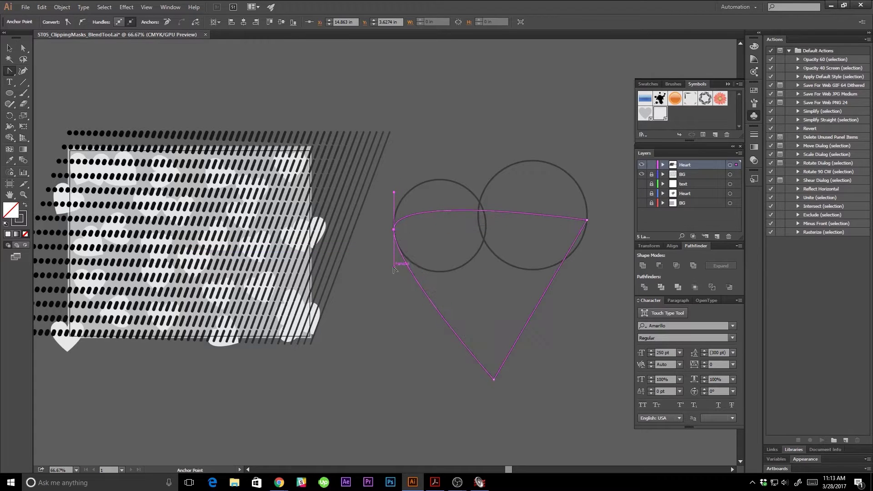
mouse_move(587, 220)
left_mouse_down()
mouse_move(587, 229)
mouse_move(586, 177)
mouse_move(587, 220)
left_mouse_up()
left_click_drag(394, 194, 394, 229)
key("v")
left_click(424, 151)
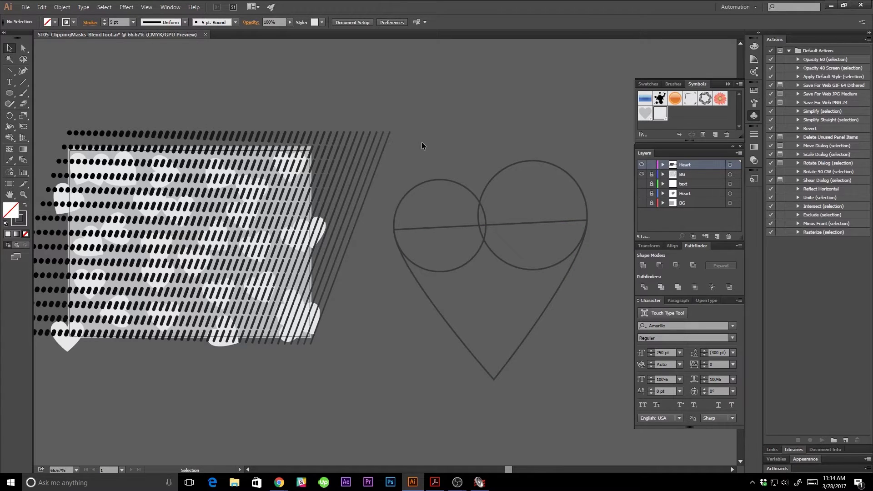
- Move the curved triangle's bottom anchor point straight up about 1.6 in to shorten the heart
key("a")
left_click_drag(494, 379, 494, 344)
left_click(462, 386)
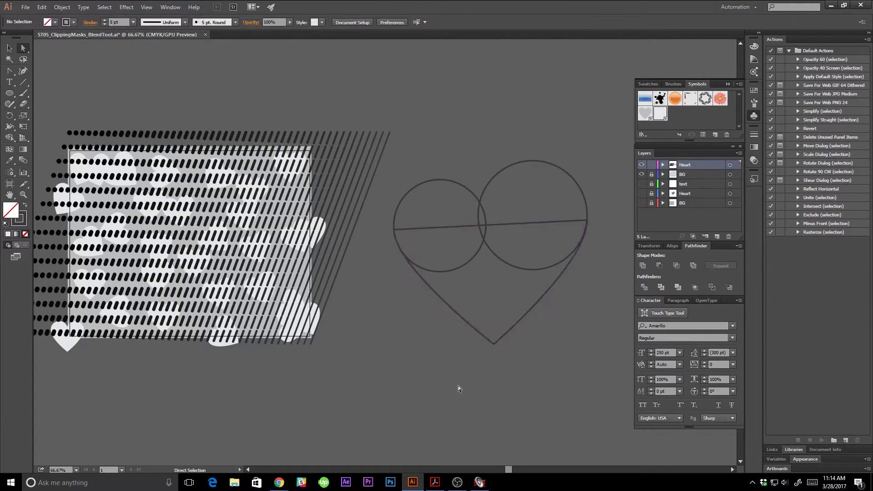
- Remove the stroke from both circles and the curved triangle, and fill all three shapes with white
key("v")
key("ctrl+a")
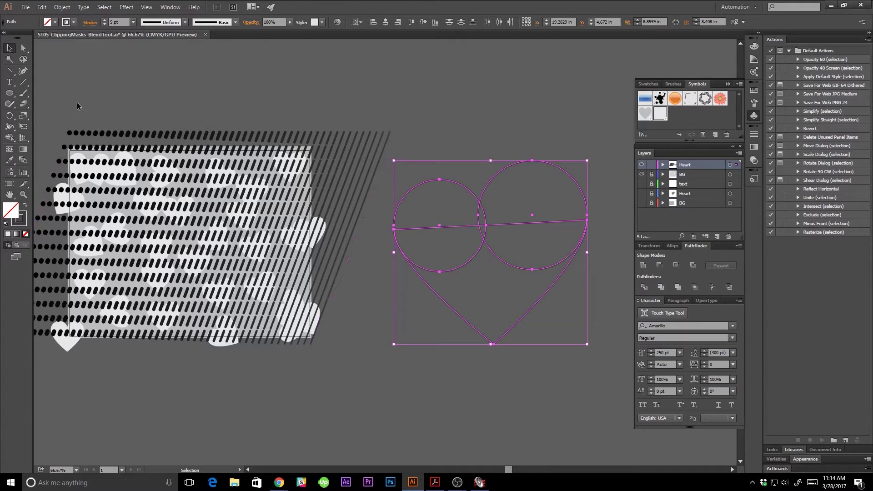
left_click(73, 22)
left_click(5, 44)
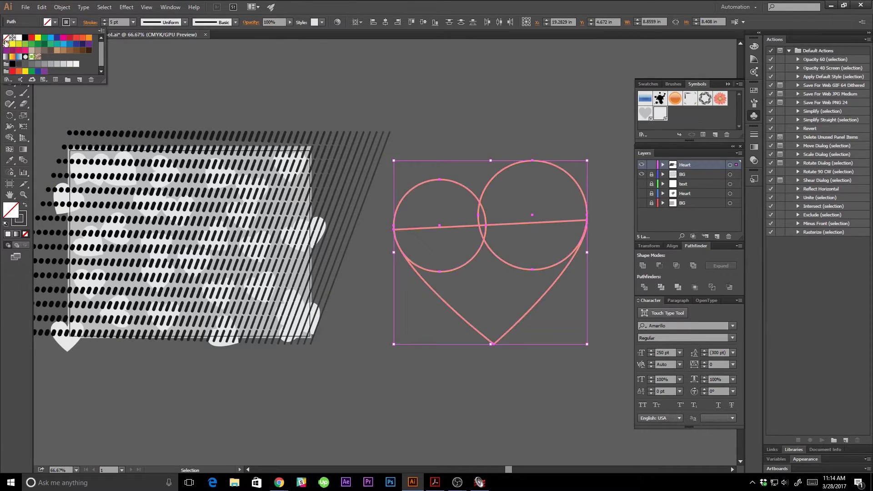
left_click(60, 25)
left_click(73, 23)
left_click(7, 38)
left_click(55, 23)
left_click(55, 23)
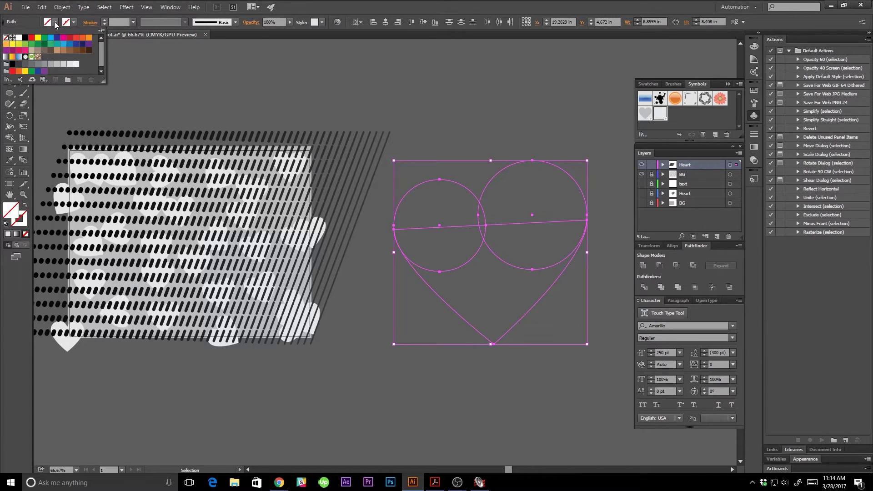
left_click(19, 38)
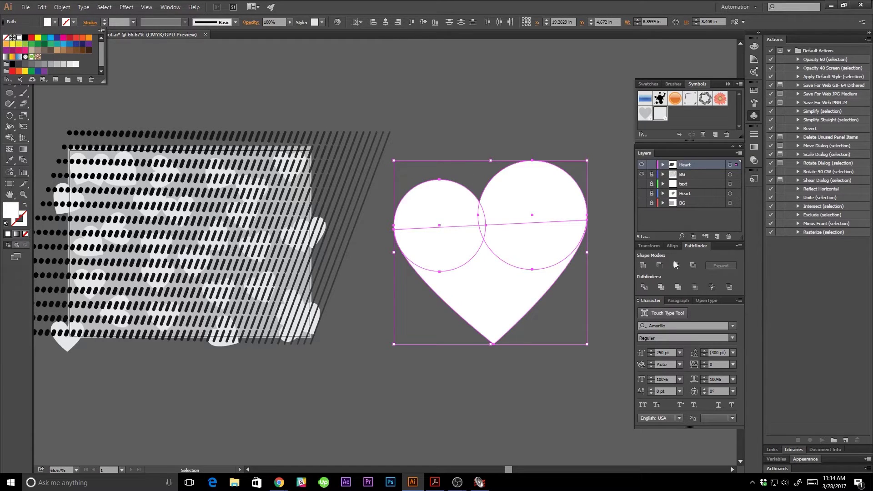
- Unite the circles and triangle into a single heart and move it over the artboard's left part, on the line blend
left_click(646, 268)
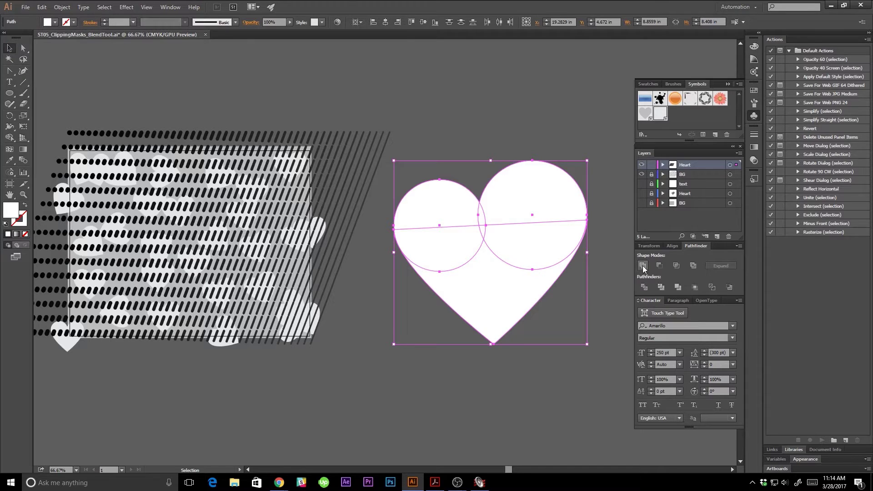
left_click(643, 266)
left_click_drag(457, 145, 526, 137)
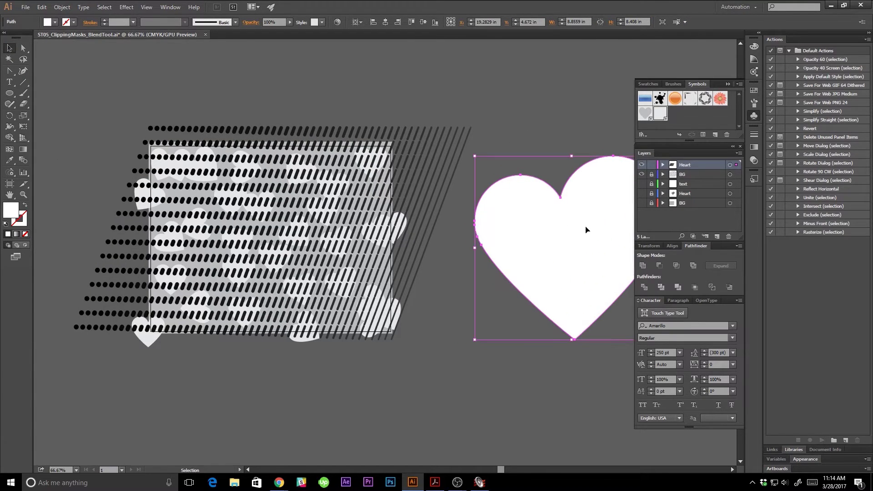
left_click_drag(585, 227, 360, 240)
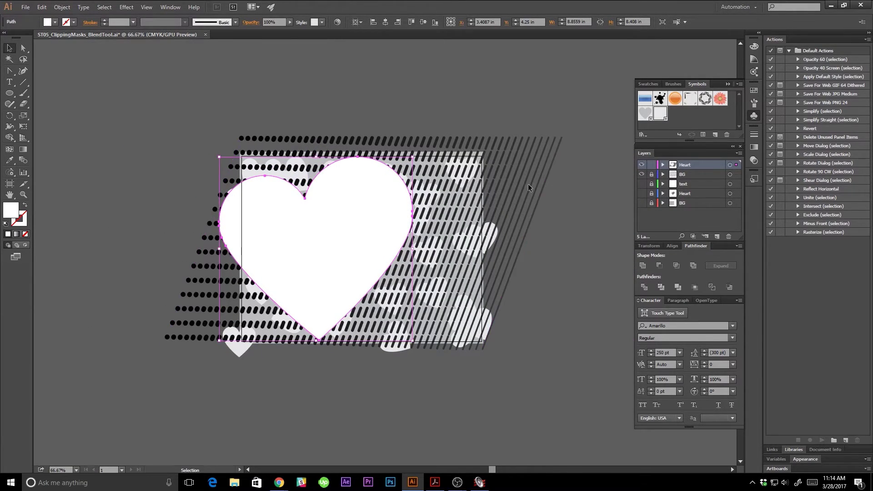
- Move the line blend behind the white heart and stretch it downward to about 8.57 in high so it covers the heart
key("a")
key("v")
left_click(555, 140)
left_click_drag(564, 137, 501, 170)
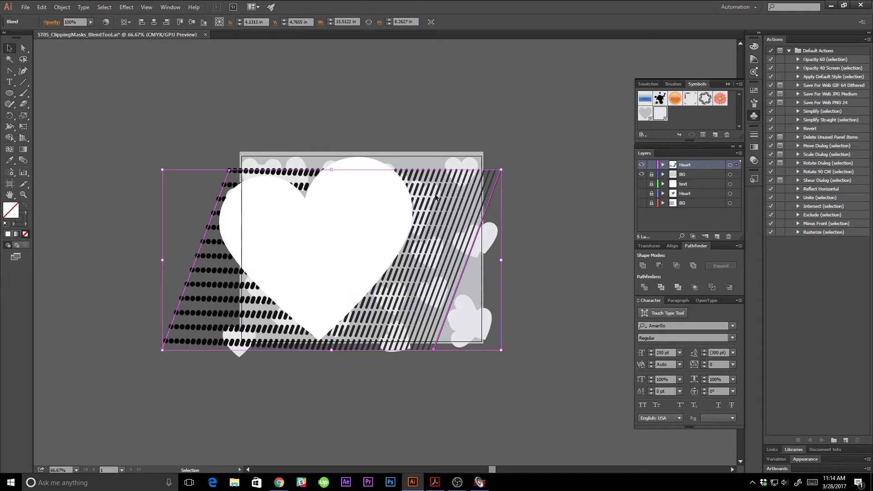
left_click_drag(435, 197, 449, 183)
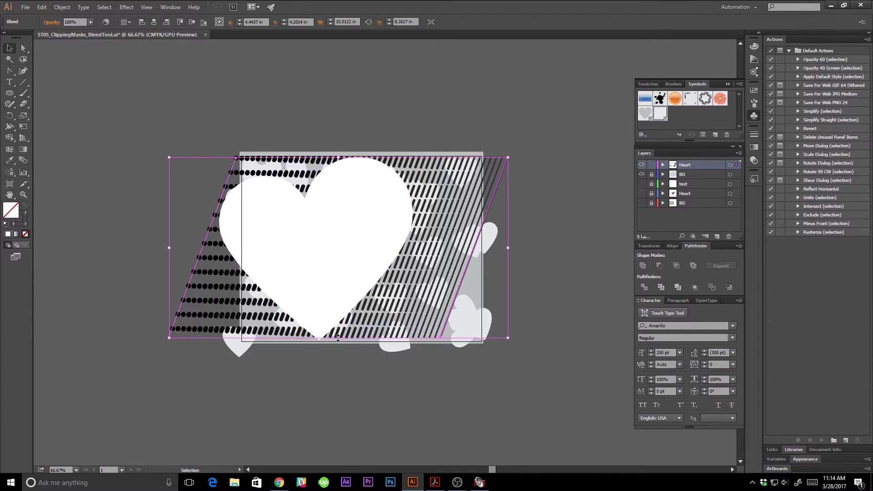
left_click_drag(338, 337, 339, 345)
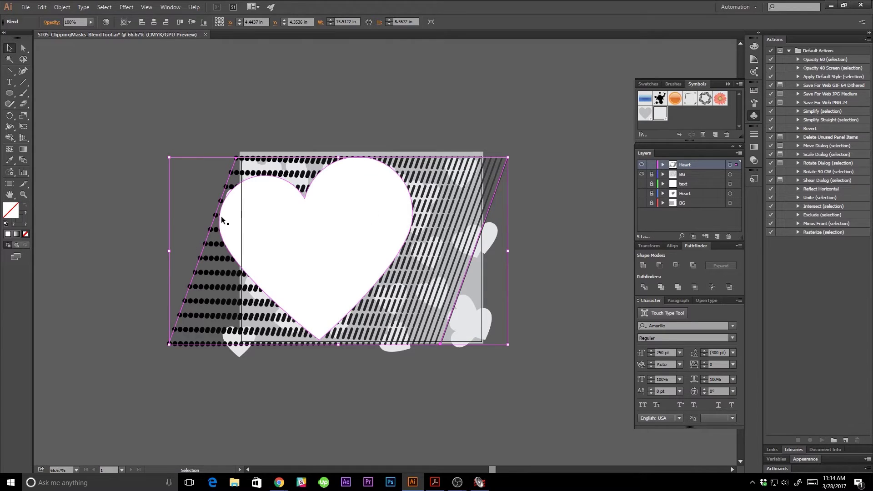
left_click(171, 215)
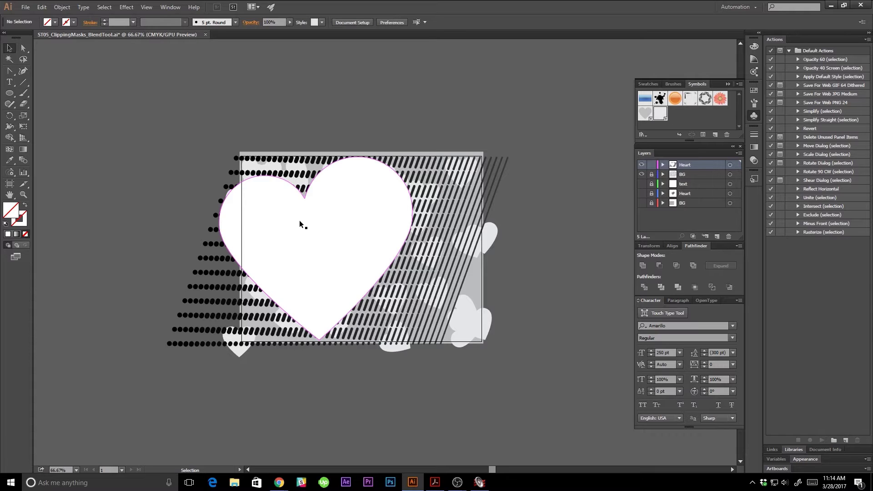
- Bring the line blend in front of the white heart
right_click(438, 225)
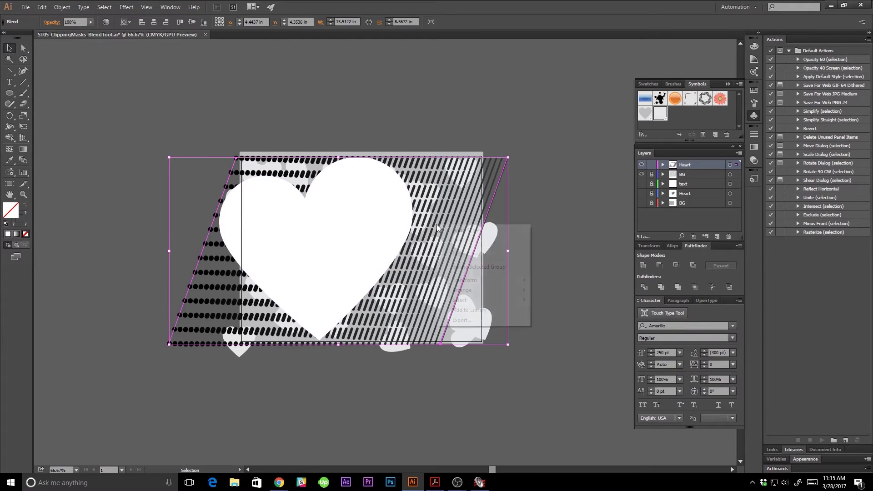
mouse_move(462, 290)
left_click(350, 291)
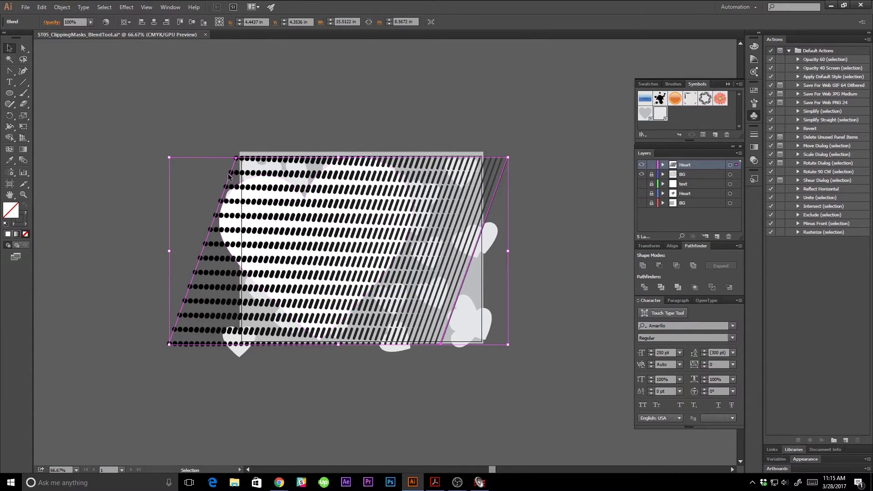
right_click(264, 185)
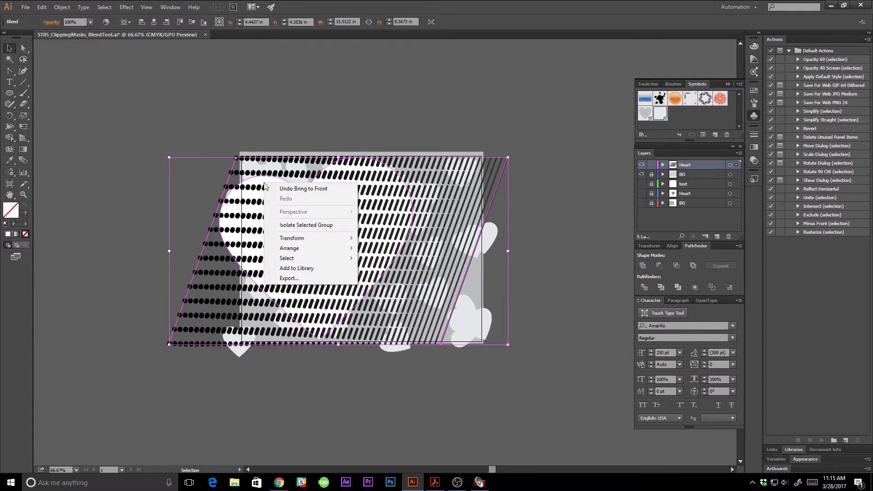
mouse_move(318, 249)
left_click(223, 250)
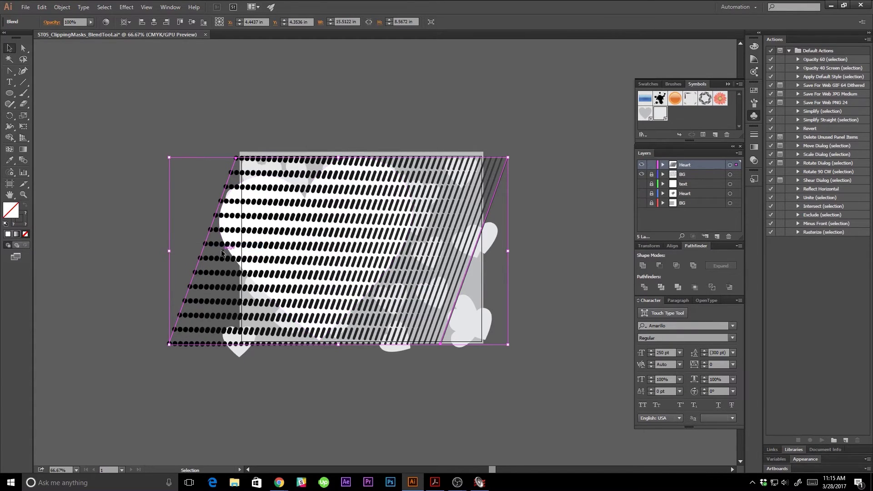
- Bring the white heart to the front, above the line blend
left_click(258, 184)
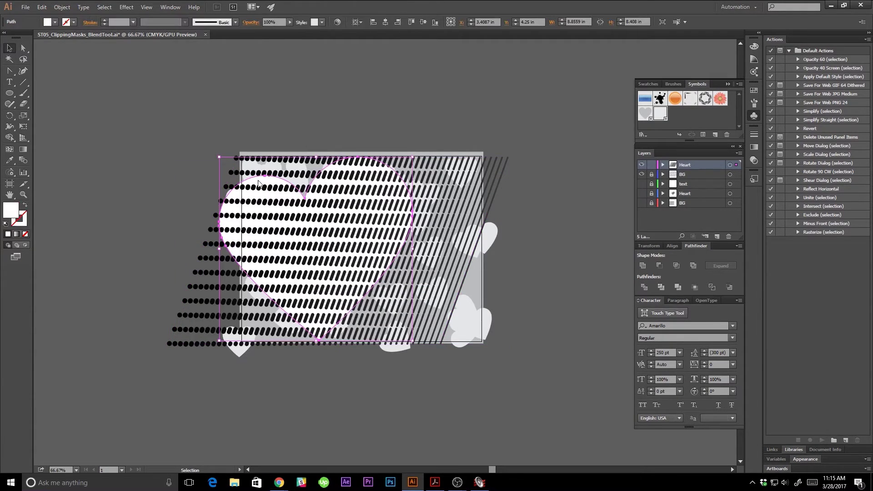
right_click(258, 184)
mouse_move(280, 311)
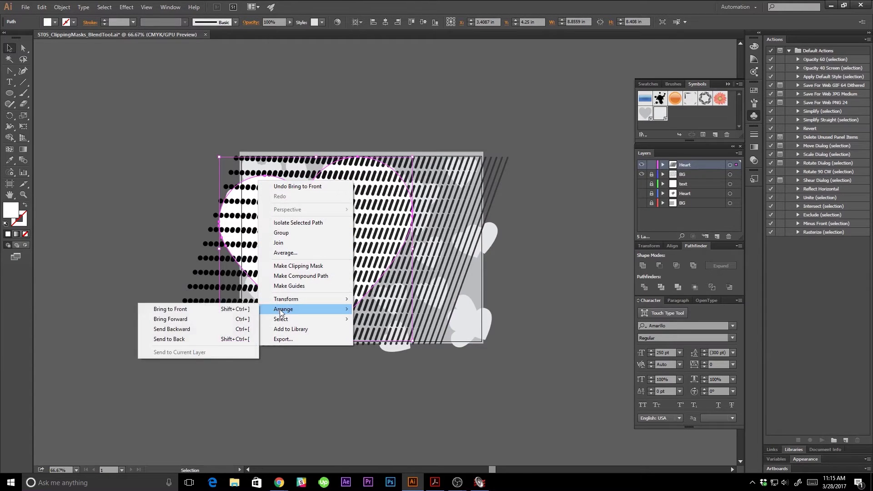
left_click(227, 309)
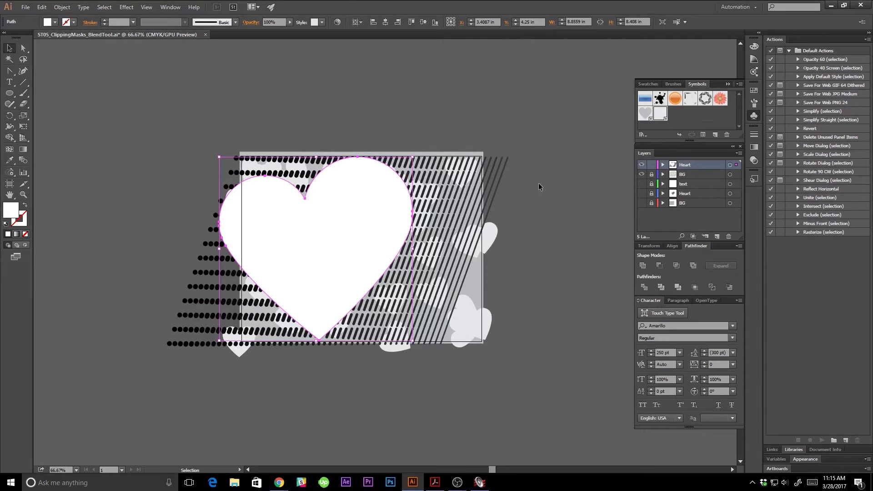
- Make a clipping mask from the white heart and the line blend so the lines fill the heart shape
left_click(503, 166, "shift")
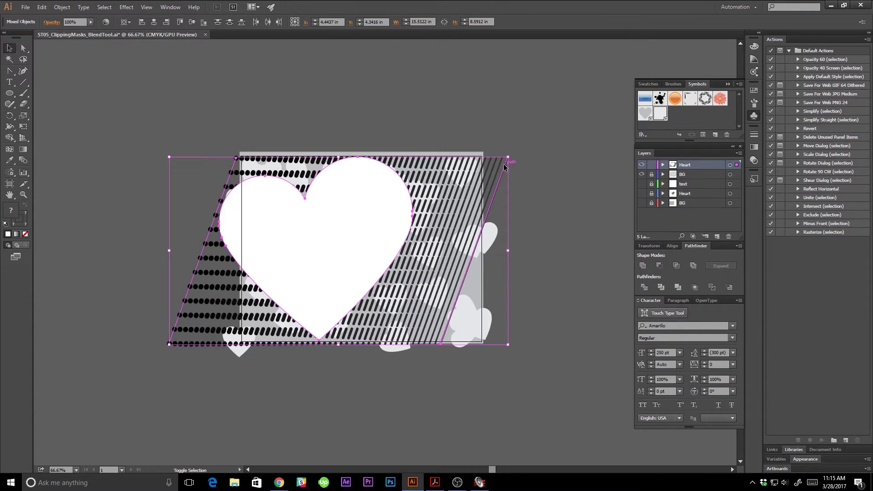
left_click(62, 8)
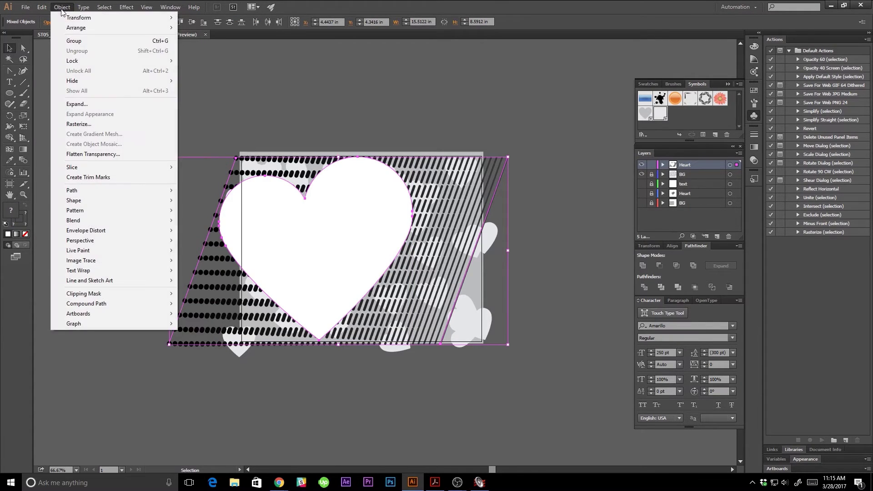
mouse_move(118, 295)
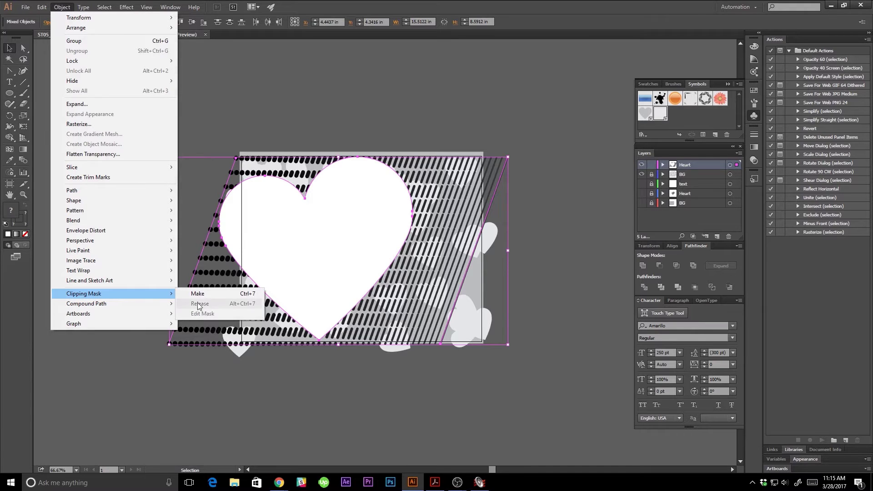
left_click(216, 298)
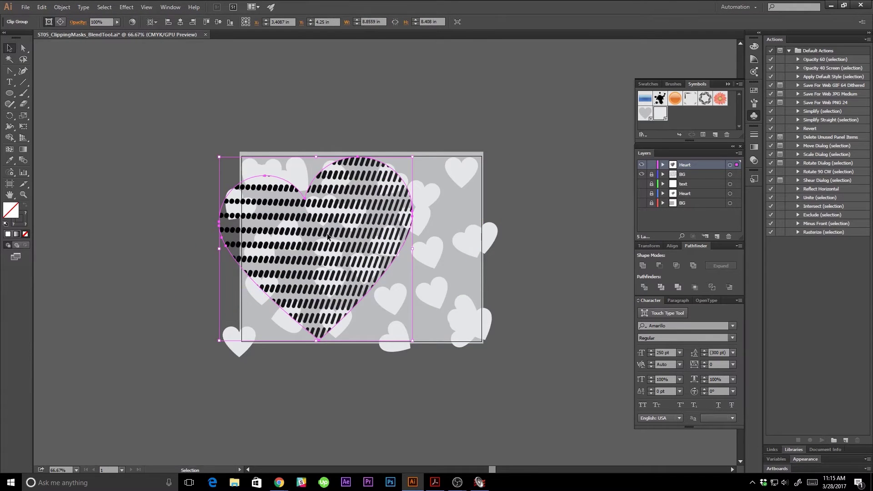
- Scale the clipped heart down to about 8.27 by 7.85 in and center it horizontally and vertically on the artboard
left_click_drag(311, 241, 347, 242)
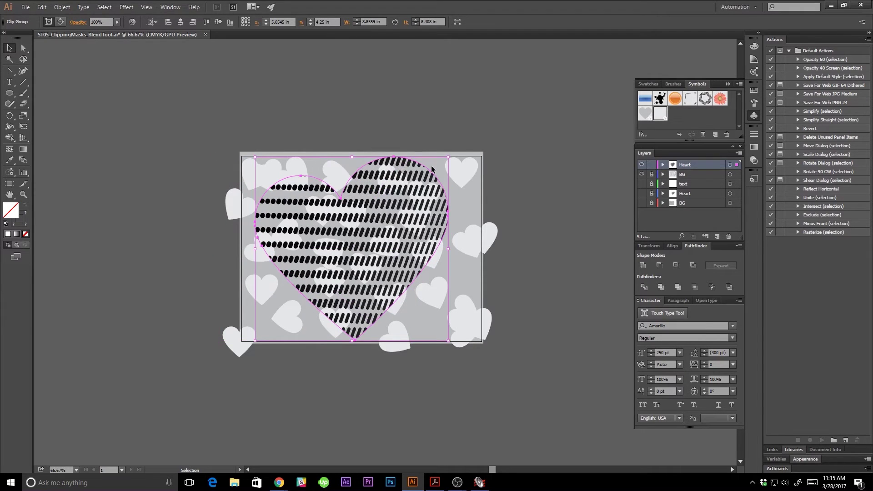
left_click_drag(448, 157, 436, 169)
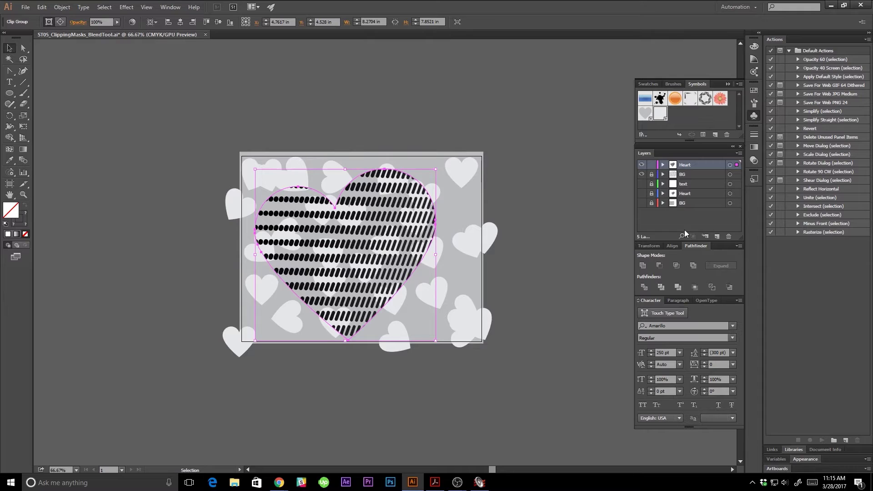
left_click(671, 246)
left_click(660, 267)
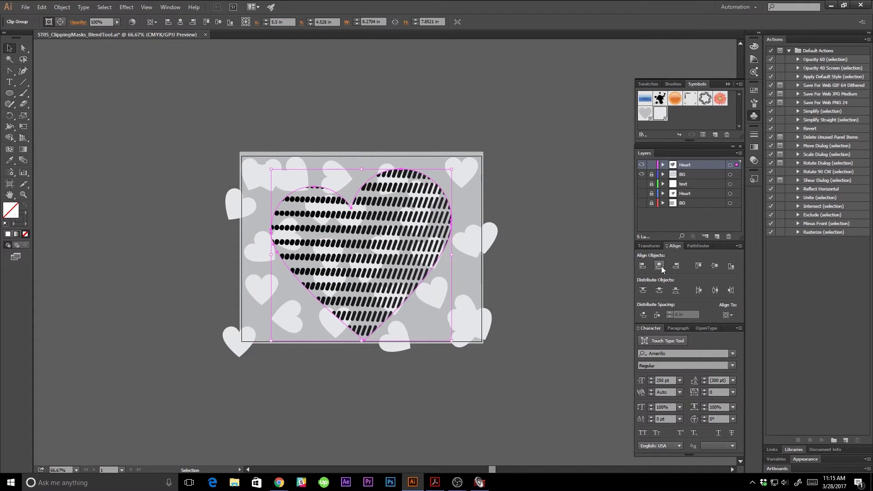
left_click(714, 267)
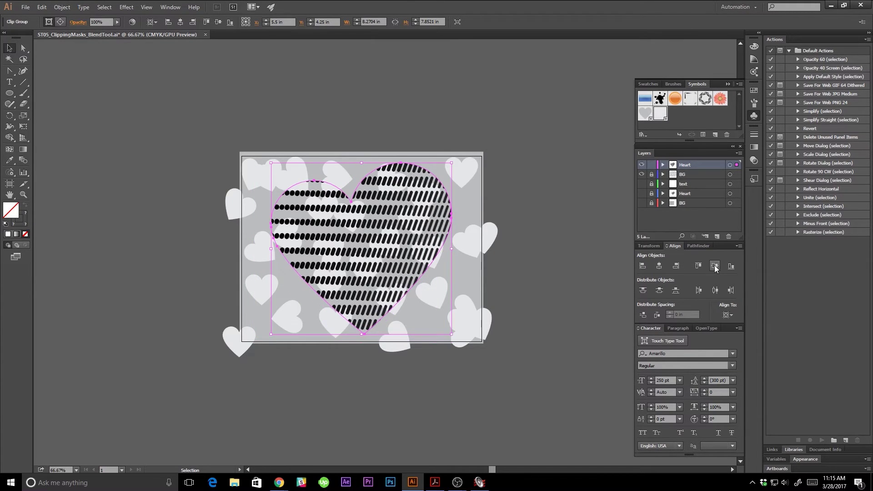
left_click(541, 240)
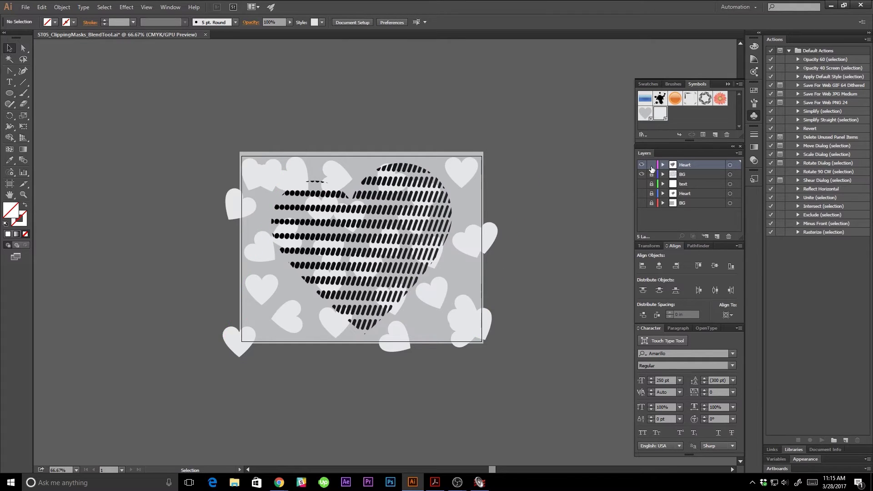
- Lock the new Heart layer and add a layer named "text" above it
left_click(717, 237)
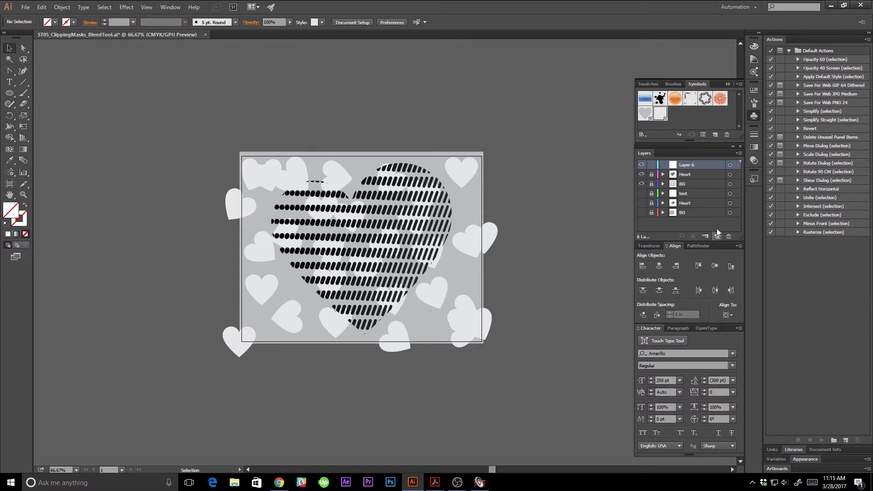
double_click(687, 165)
type("text")
key("Return")
- Add text over the heart reading "hold" on the first line and "up" on the second
key("t")
left_click(327, 237)
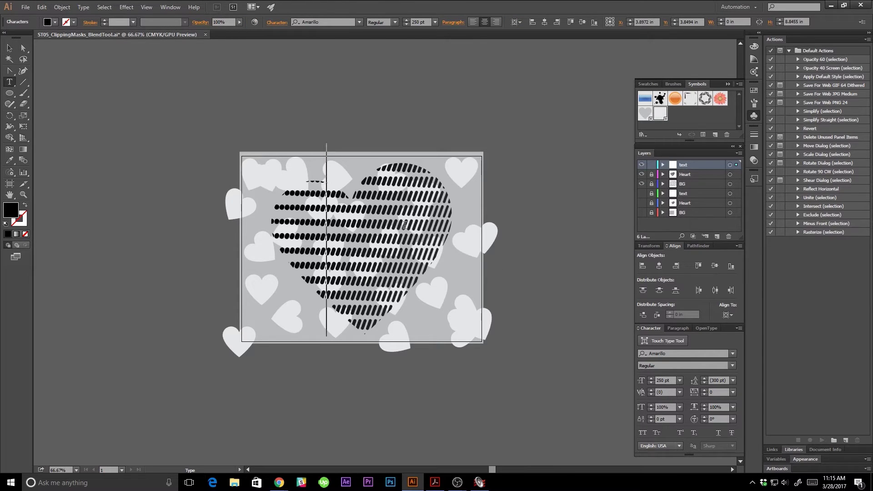
type("hold")
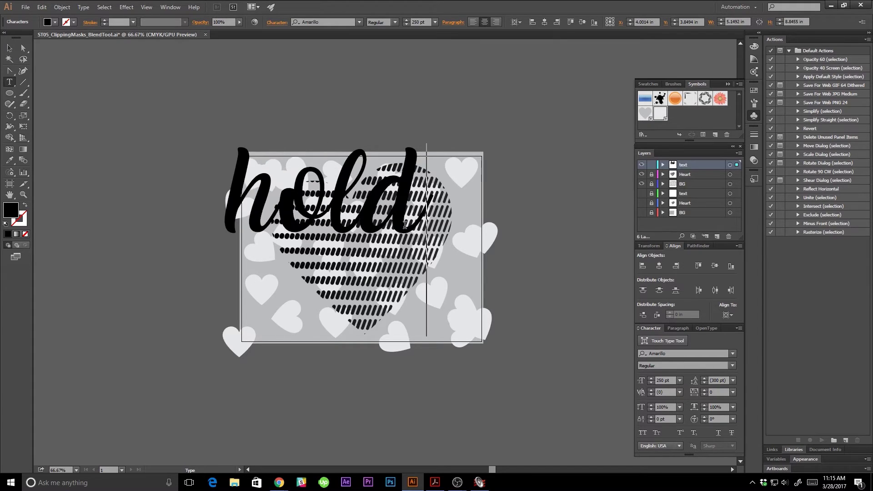
key("Return")
type("up")
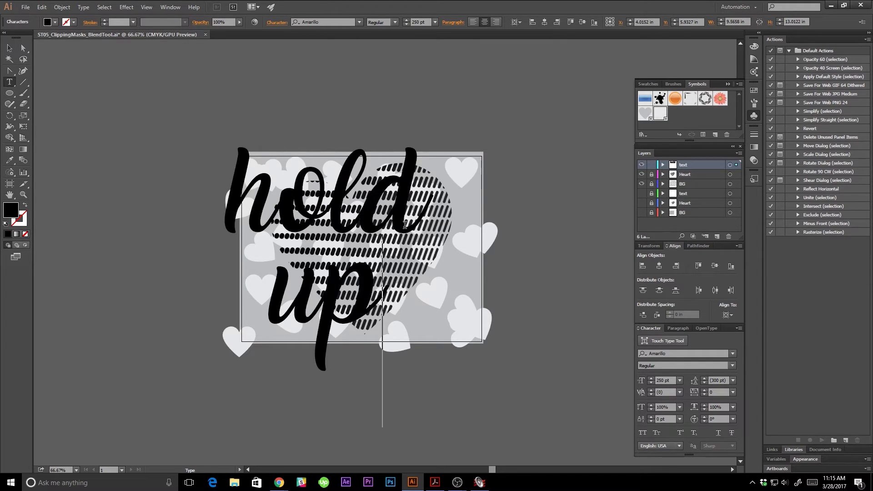
- Set the fill of all the "hold up" text to white
key("ctrl+a")
left_click(55, 22)
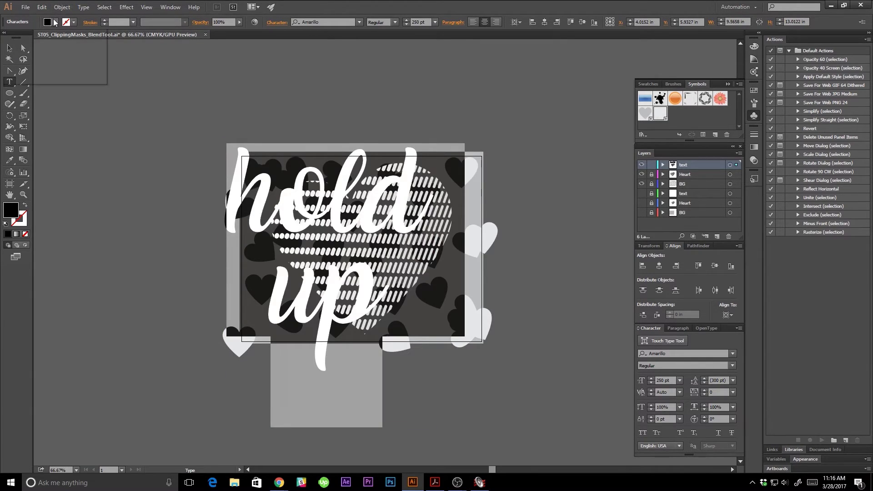
left_click(18, 38)
key("Escape")
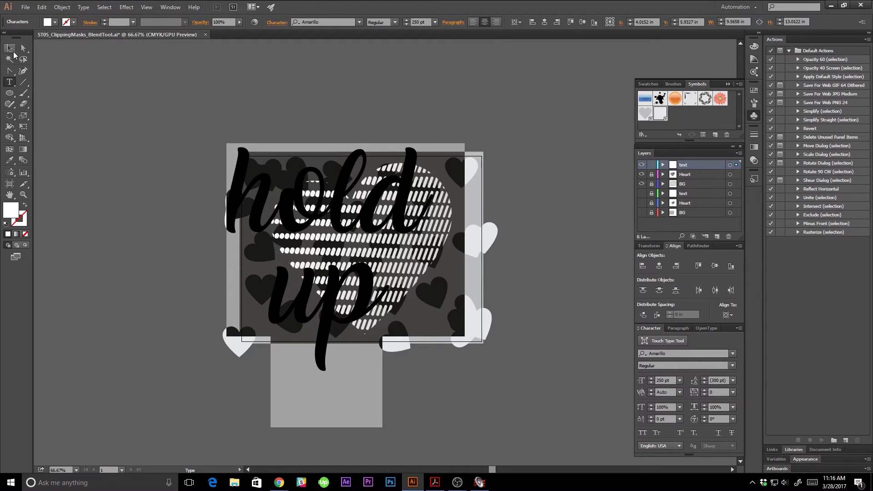
- Scale the "hold up" text down to fit inside the striped heart and position it over the heart's middle
left_click(9, 48)
left_click_drag(434, 151, 333, 280)
left_click_drag(283, 305, 377, 225)
left_click(520, 222)
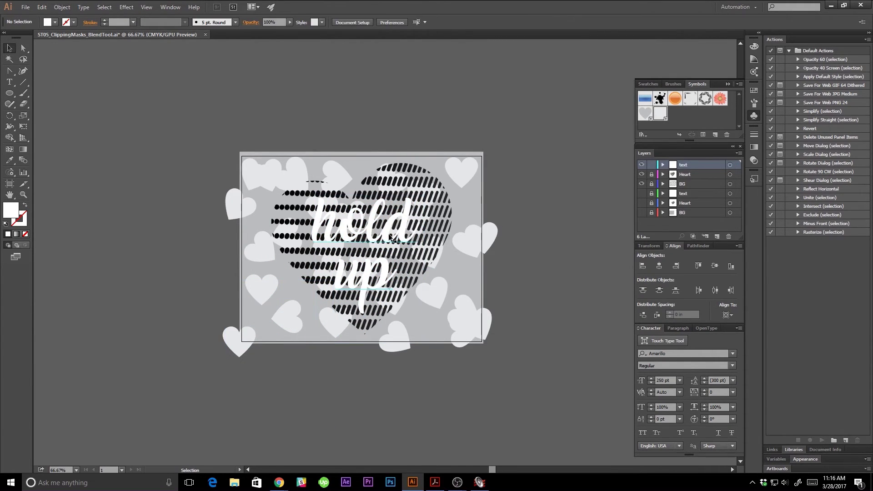
- Hide the new text, Heart and BG layers and show the original three layers to compare the two designs
left_click_drag(641, 165, 641, 214)
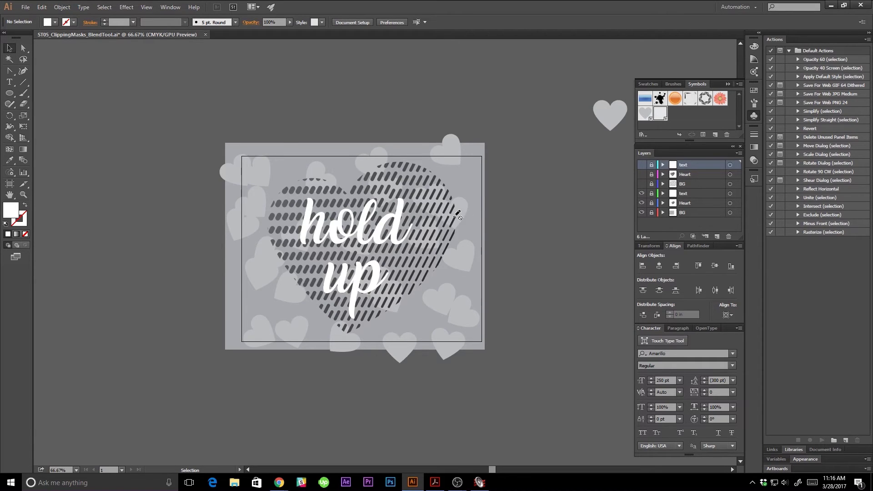
- Show the new text, Heart and BG layers instead of the originals, and release the clipping mask on the unlocked new Heart layer
left_click_drag(641, 194, 642, 165)
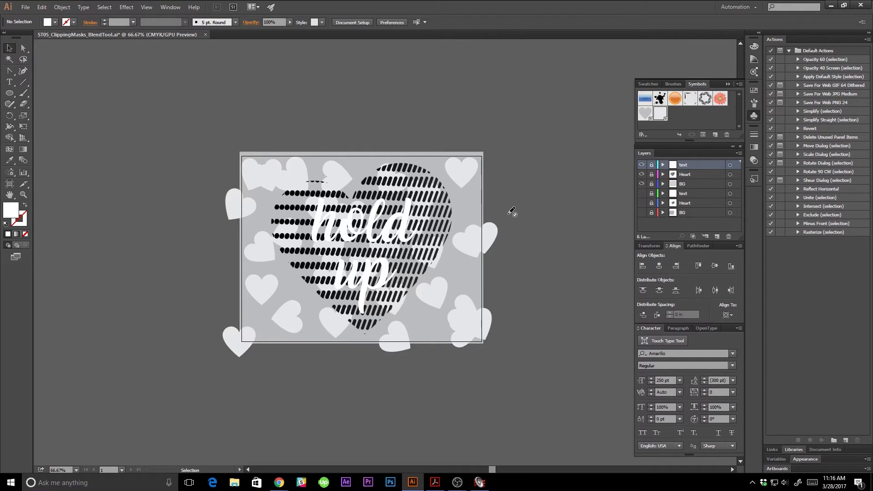
left_click(651, 174)
left_click(446, 195)
left_click(55, 7)
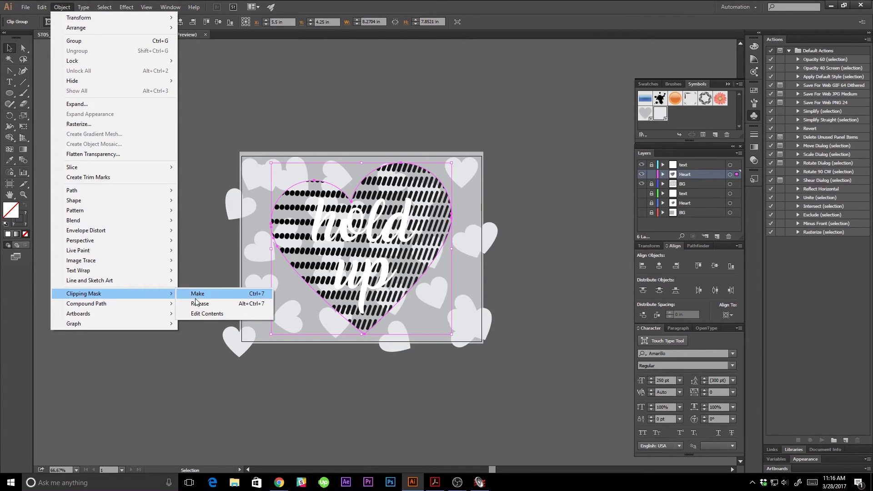
left_click(194, 303)
left_click(119, 253)
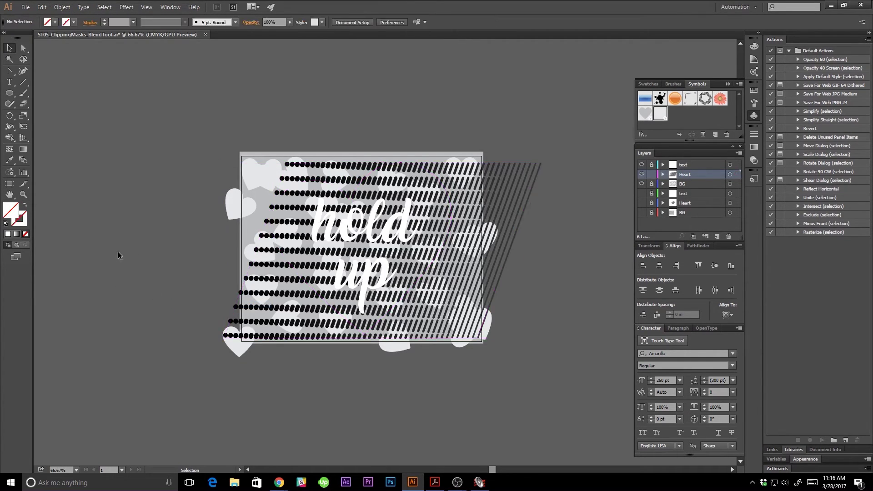
- Fill the released heart path with white so it can be seen over the blended lines
left_click(311, 195)
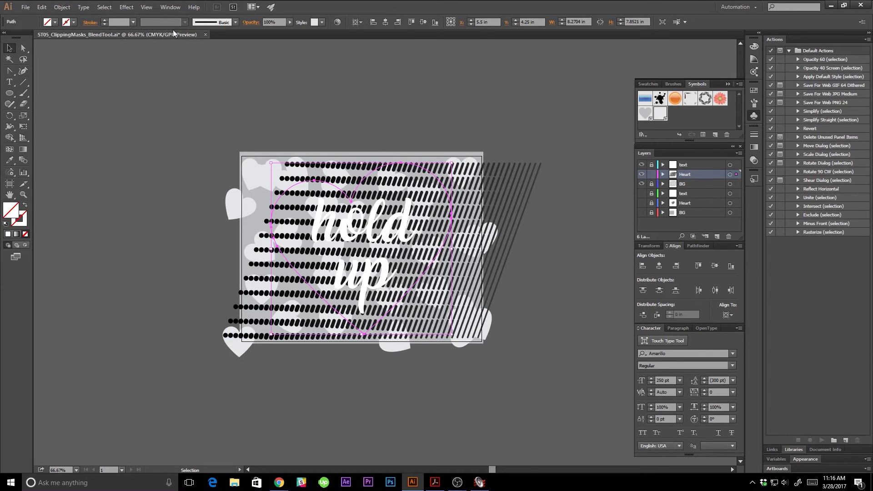
left_click(55, 21)
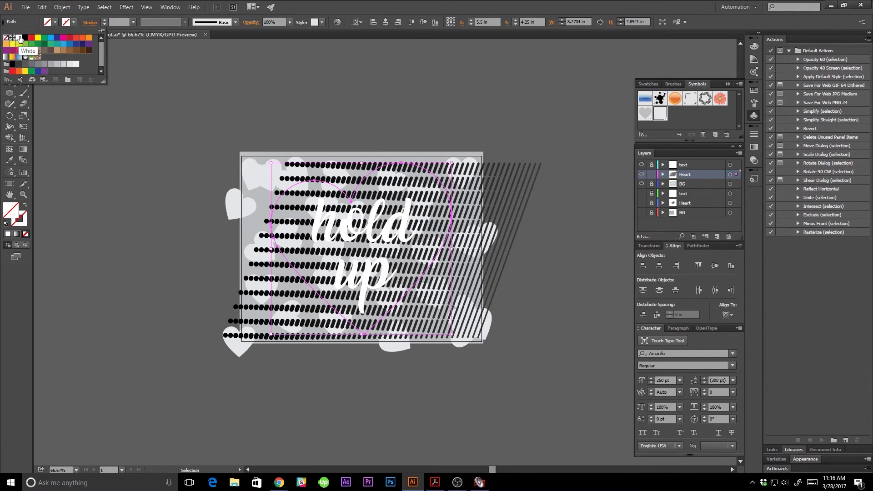
left_click(19, 37)
left_click(147, 198)
left_click(147, 198)
- Change the stroke of the blend's dotted left-hand line to dark gray
left_click(290, 175)
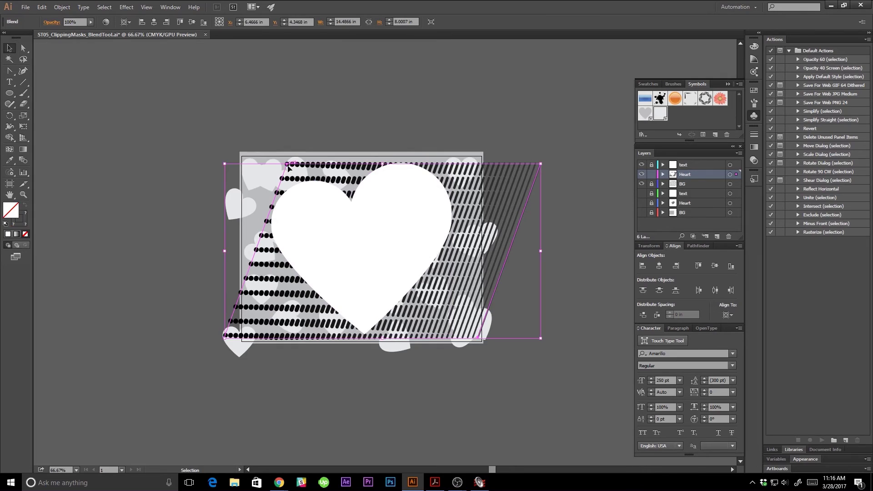
key("a")
left_click(227, 337)
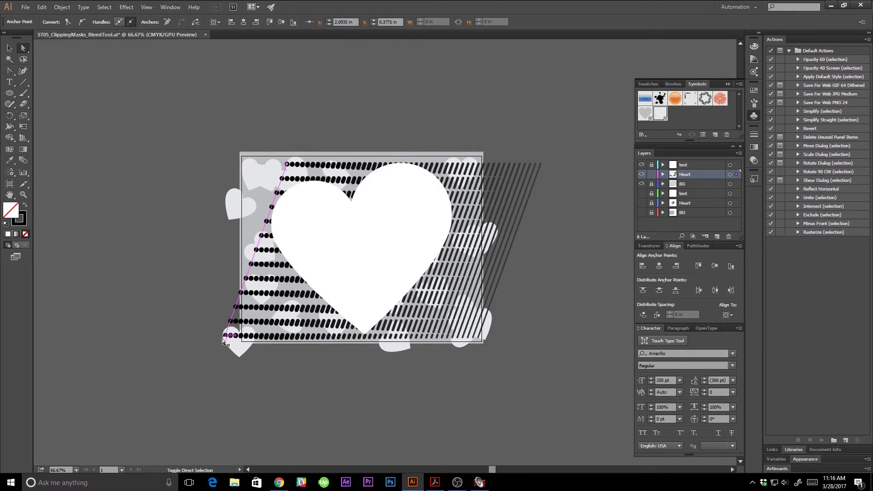
left_click(226, 339)
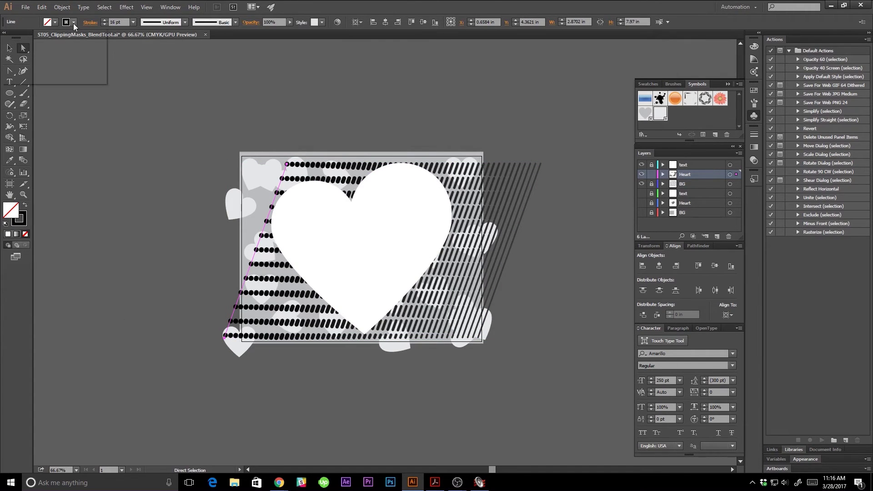
left_click(74, 22)
left_click(24, 69)
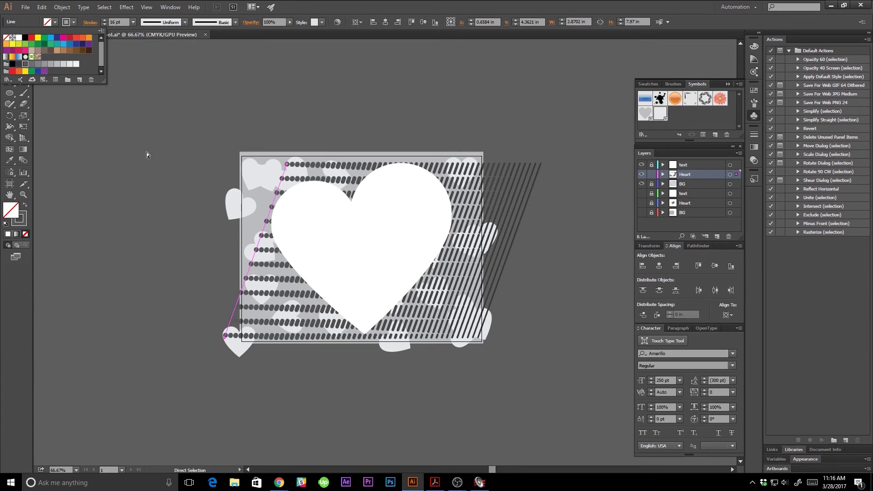
- Change the stroke of the blend's solid right-hand line to light gray
left_click(541, 165)
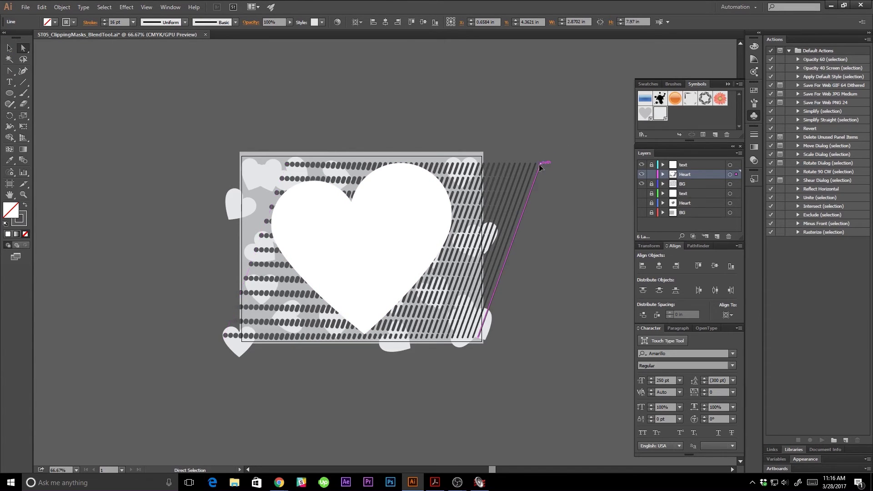
left_click(478, 337, "shift")
left_click(73, 23)
left_click(44, 64)
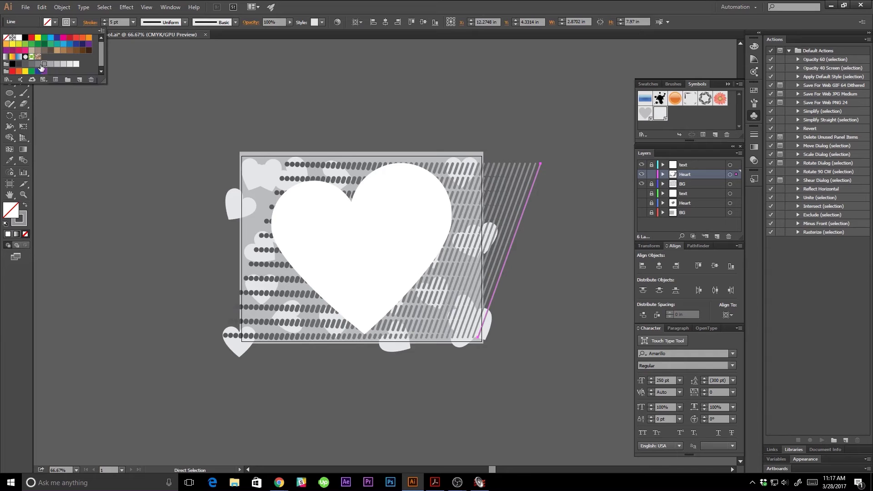
left_click(41, 64)
left_click(50, 64)
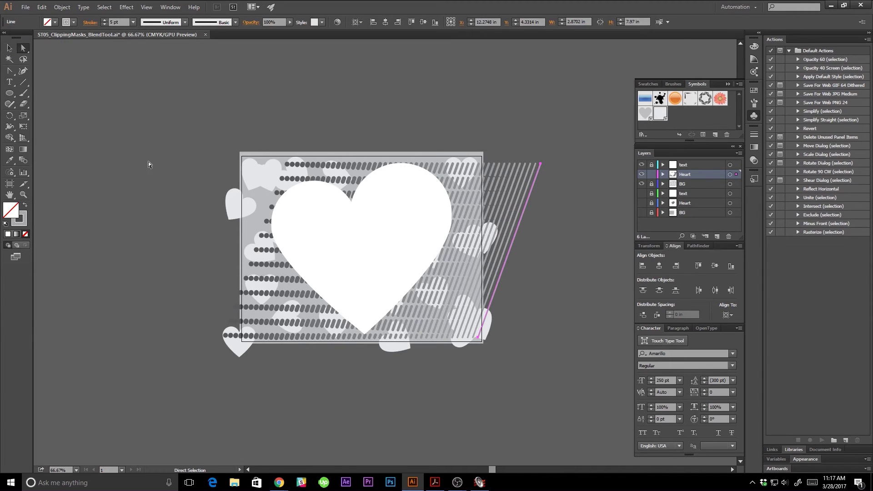
- Make a clipping mask from the white heart and the recolored line blend
key("v")
left_click(109, 179)
left_click(427, 229)
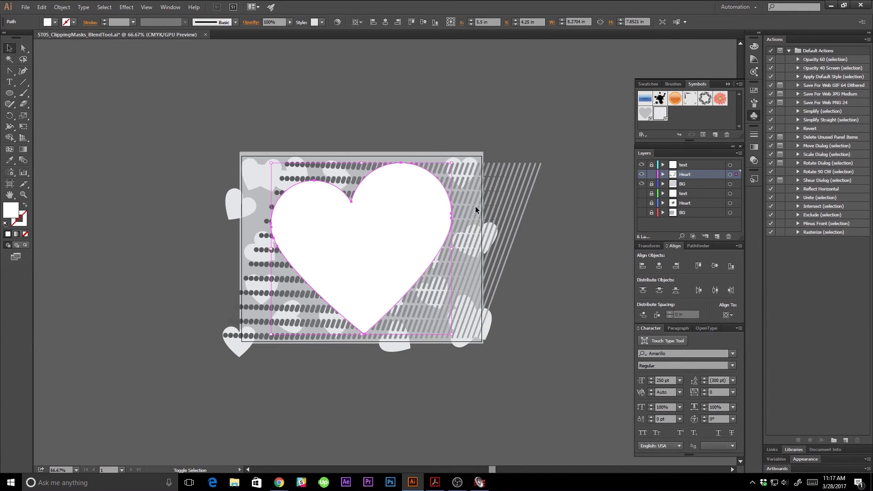
left_click(530, 192, "shift")
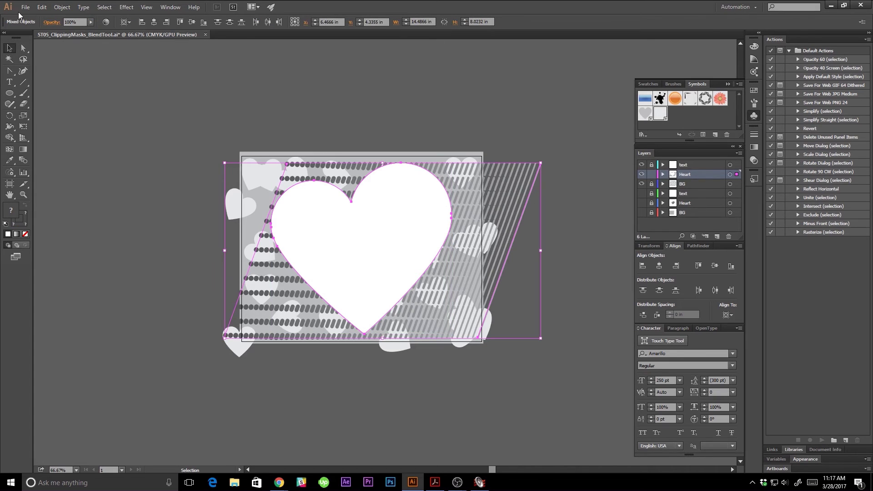
left_click(62, 7)
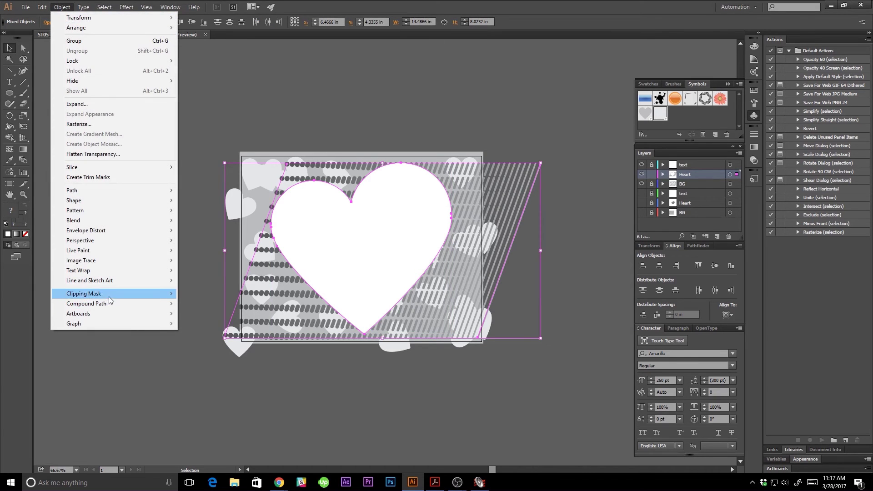
mouse_move(108, 296)
left_click(201, 295)
left_click(148, 298)
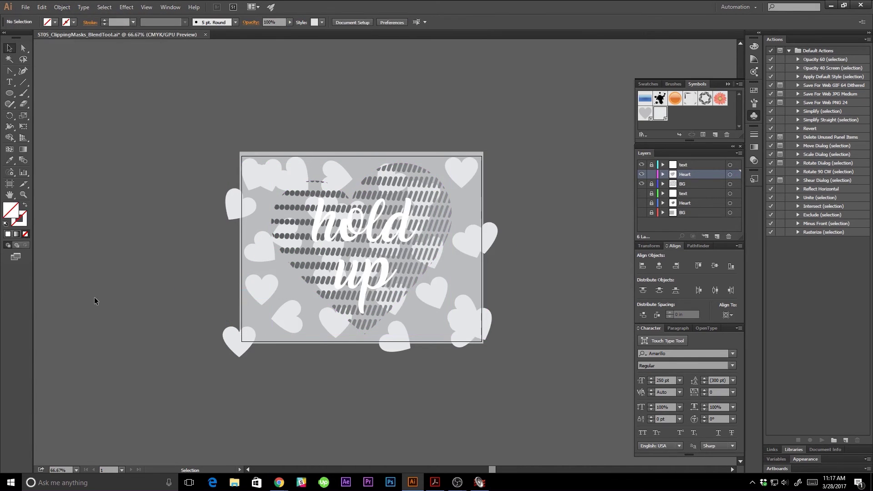